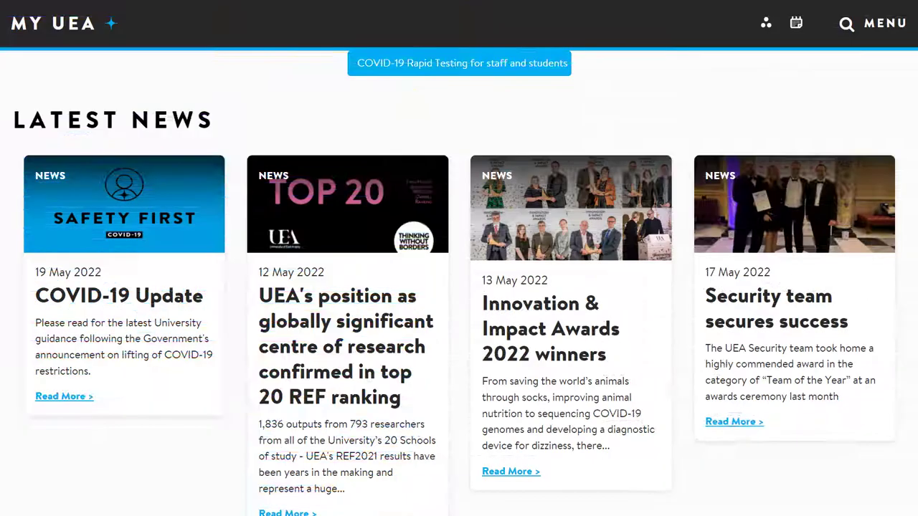
Open Scopus from the UEA Library A-Z Databases list, filtered to letter S.
{"action": "scroll", "coordinate": [459, 287], "scroll_direction": "down", "scroll_amount": 5}
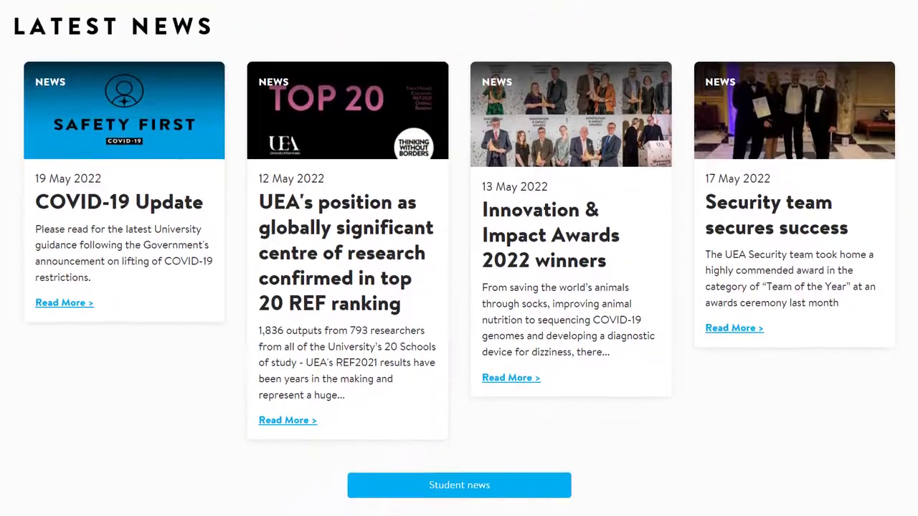
{"action": "scroll", "coordinate": [458, 286], "scroll_direction": "down", "scroll_amount": 4}
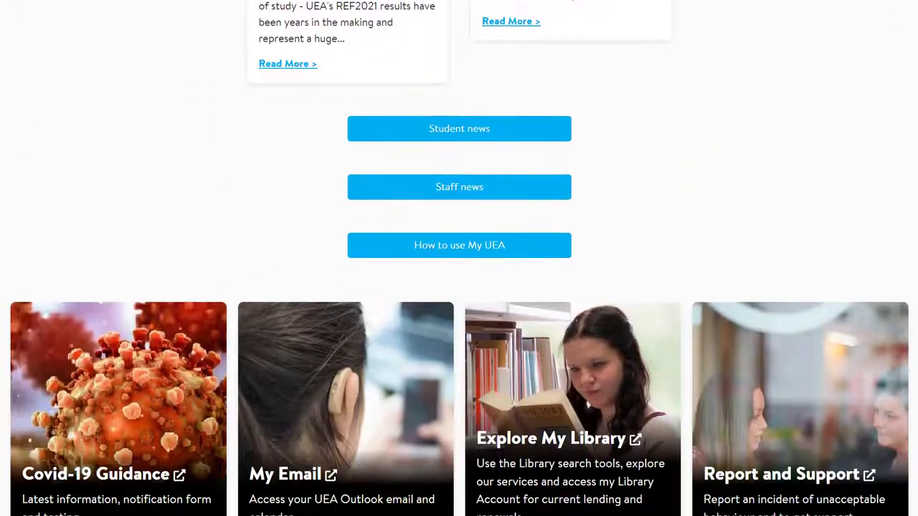
{"action": "scroll", "coordinate": [458, 287], "scroll_direction": "down", "scroll_amount": 1}
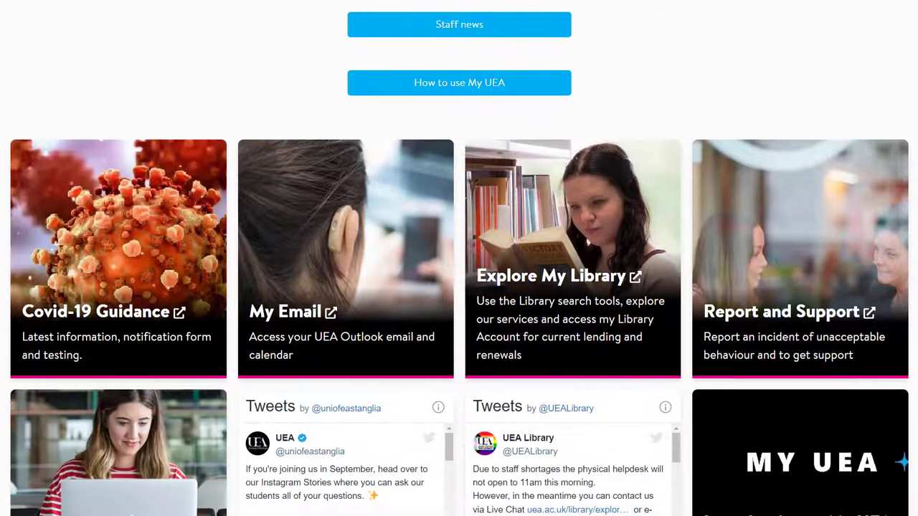
{"action": "left_click", "coordinate": [580, 278]}
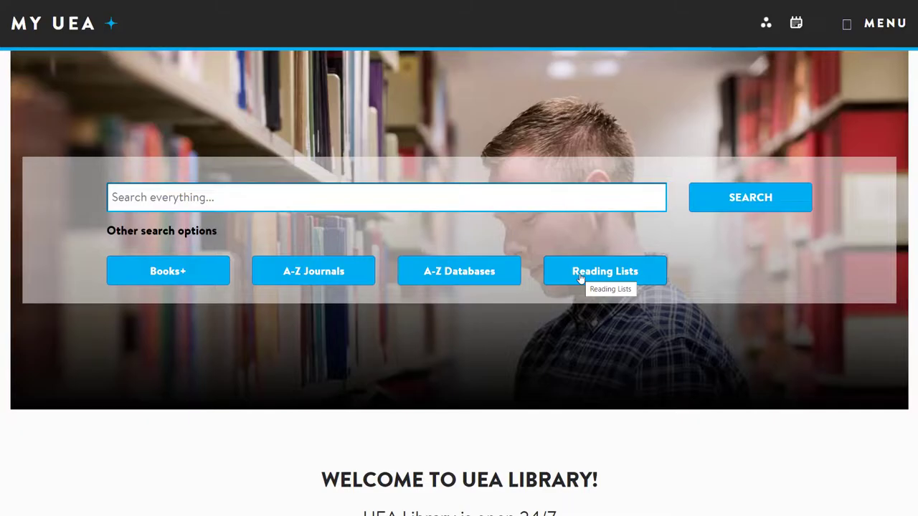
{"action": "left_click", "coordinate": [451, 278]}
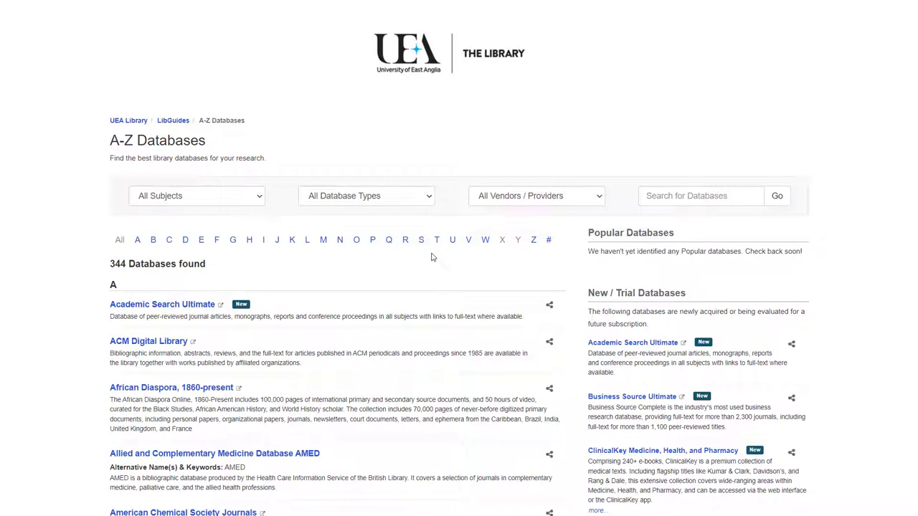
{"action": "left_click", "coordinate": [421, 243]}
{"action": "scroll", "coordinate": [263, 369], "scroll_direction": "down", "scroll_amount": 3}
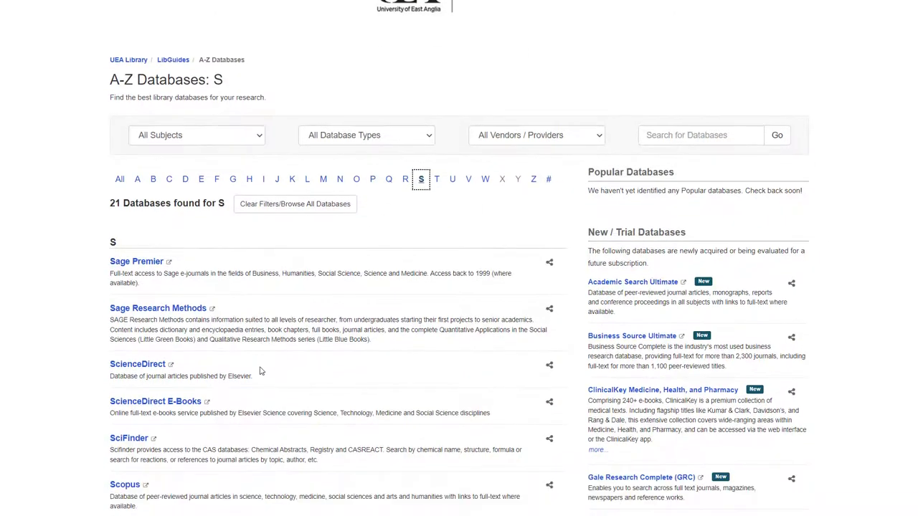
{"action": "left_click", "coordinate": [116, 367]}
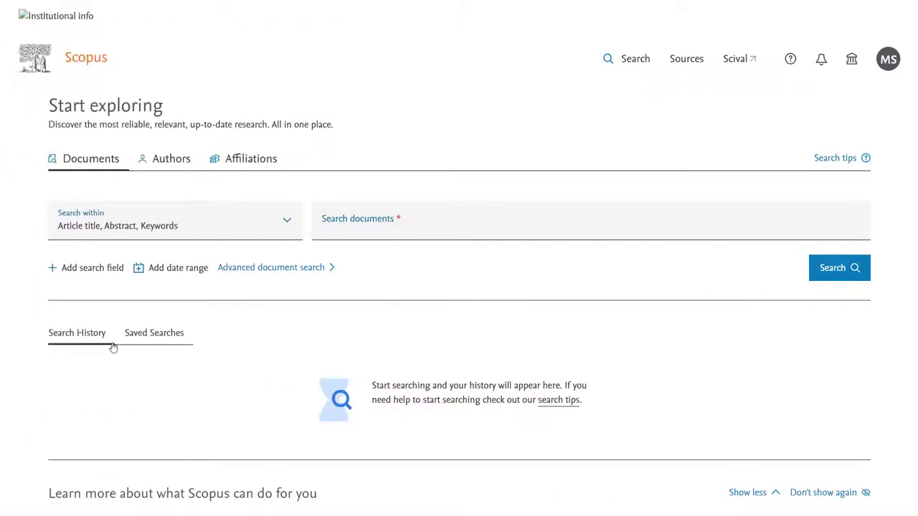
Enter "cognitive behavio* therap*" OR CBT and anxiety on two rows, both limited to Article title.
{"action": "left_click", "coordinate": [98, 270]}
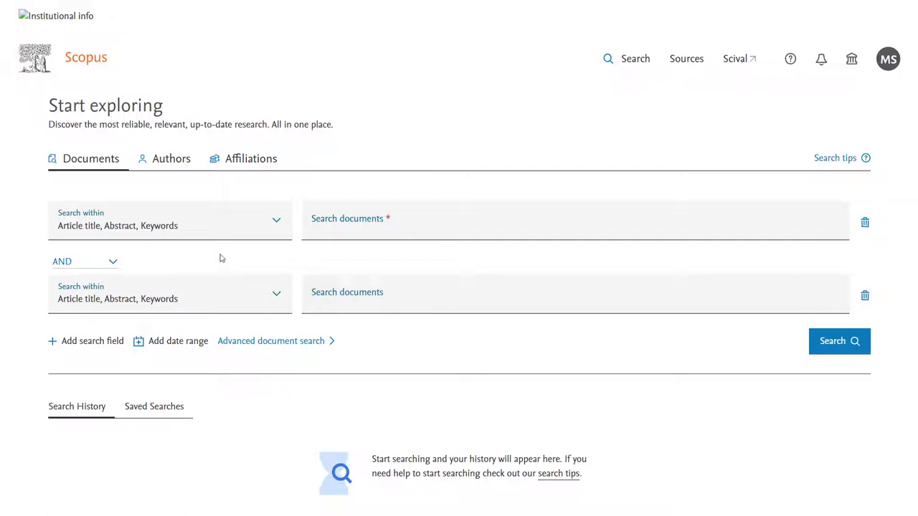
{"action": "left_click", "coordinate": [333, 226]}
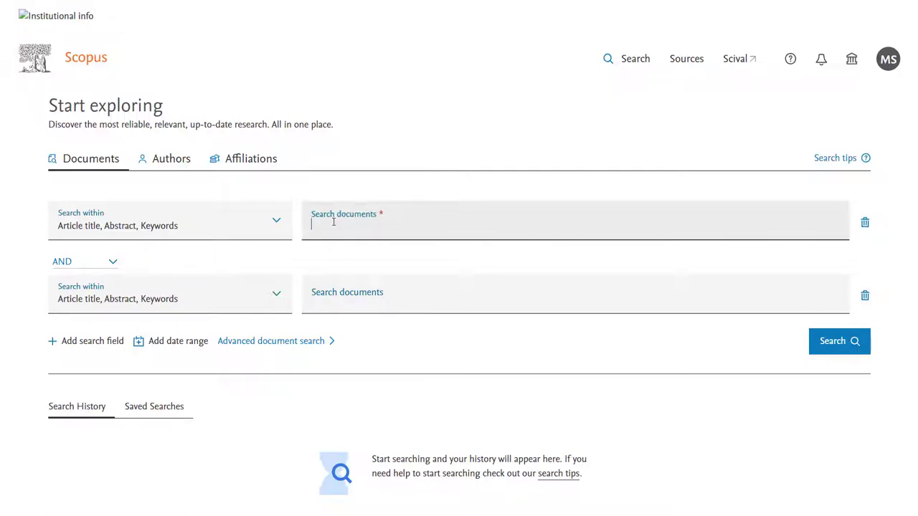
{"action": "type", "text": "\"cognitiv"}
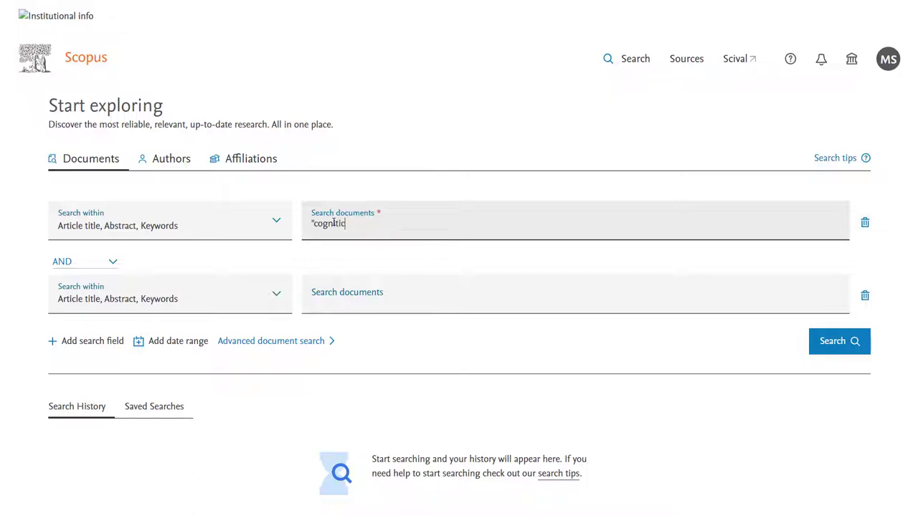
{"action": "type", "text": "e behavio* therap*\""}
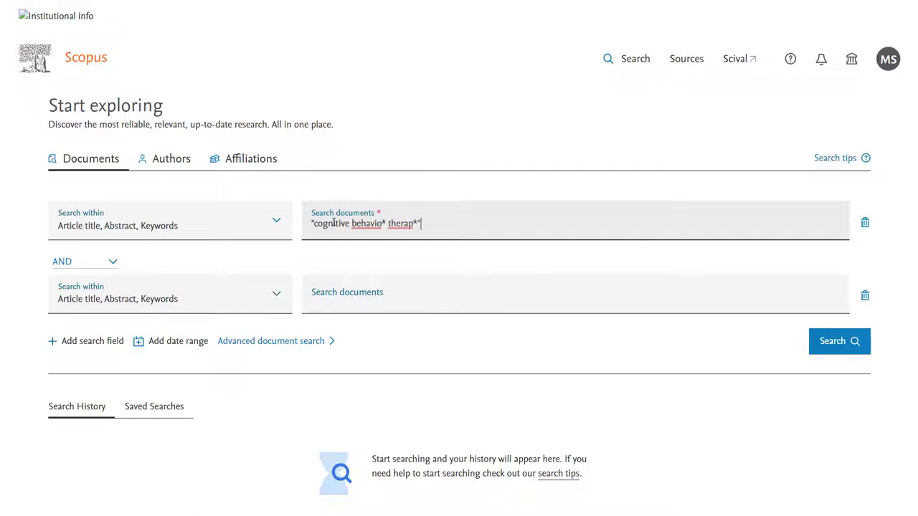
{"action": "type", "text": " OR CBT"}
{"action": "left_click", "coordinate": [279, 224]}
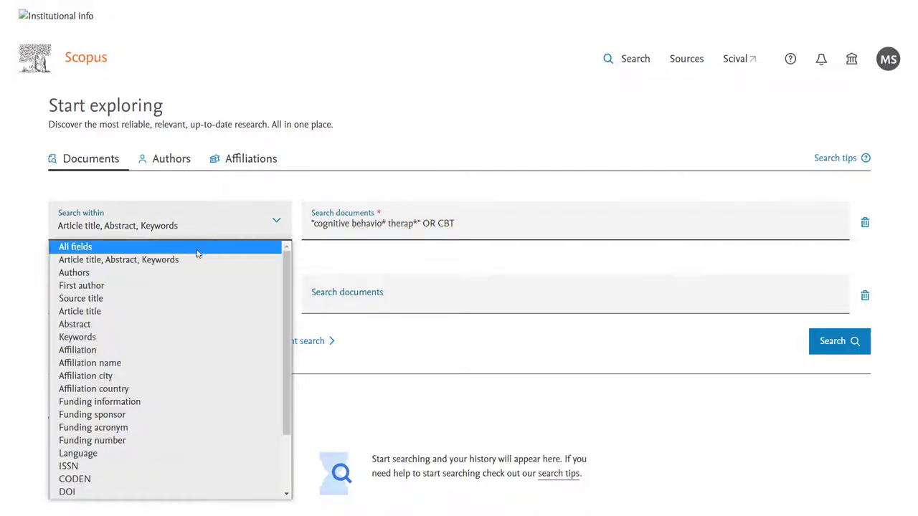
{"action": "left_click", "coordinate": [103, 312]}
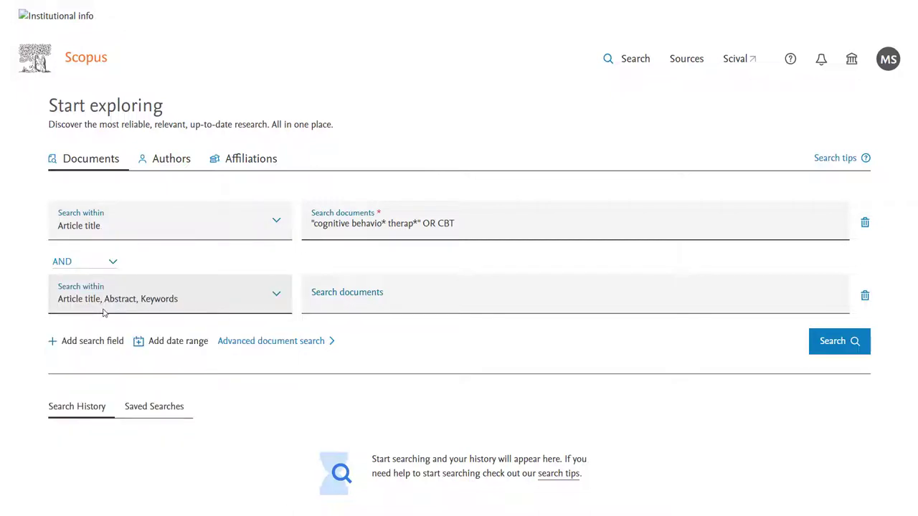
{"action": "left_click", "coordinate": [318, 301]}
{"action": "type", "text": "anxiety"}
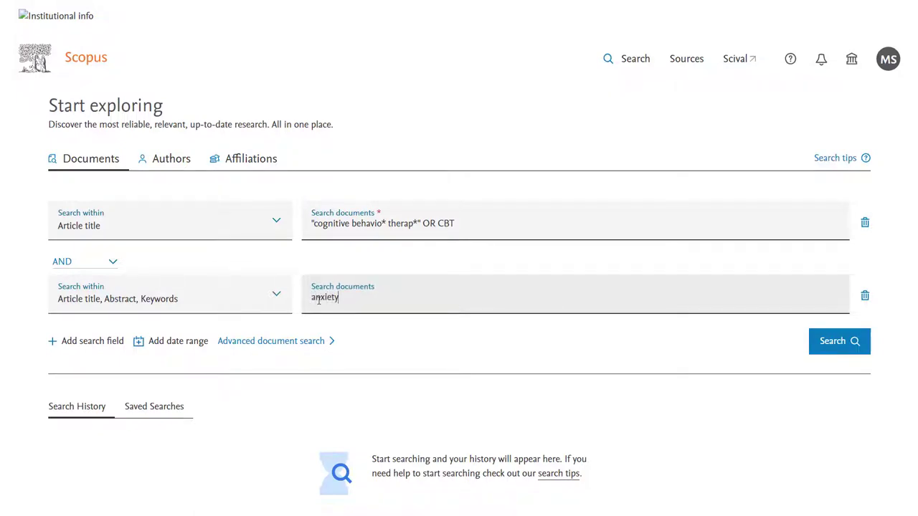
{"action": "left_click", "coordinate": [278, 298]}
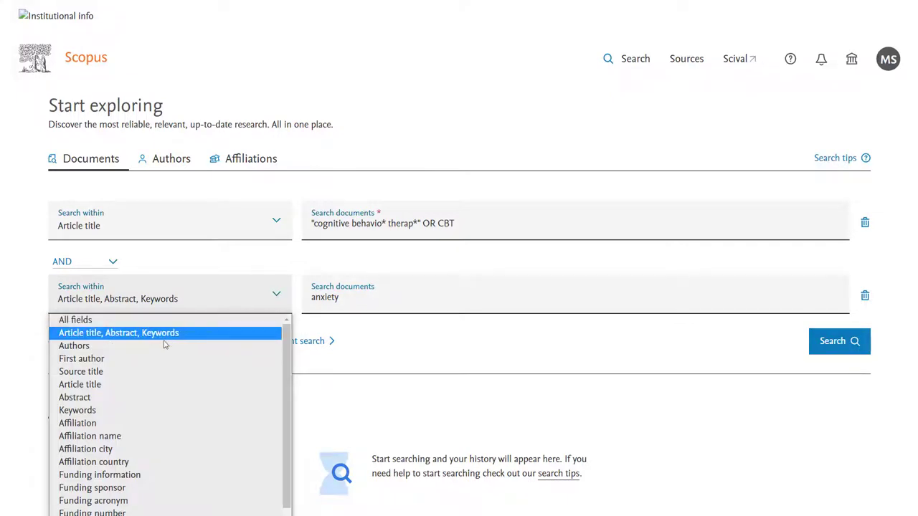
{"action": "left_click", "coordinate": [113, 385]}
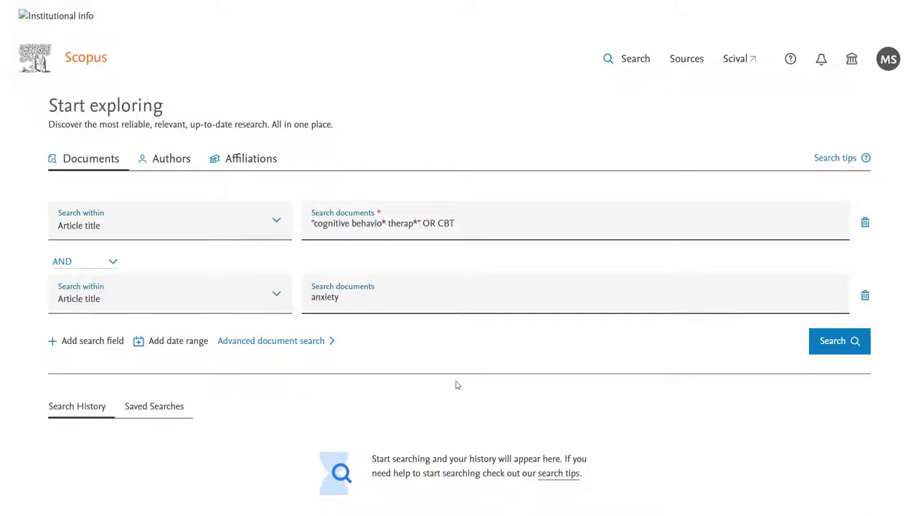
Run the CBT and anxiety title search, returning 1,682 results.
{"action": "left_click", "coordinate": [826, 343]}
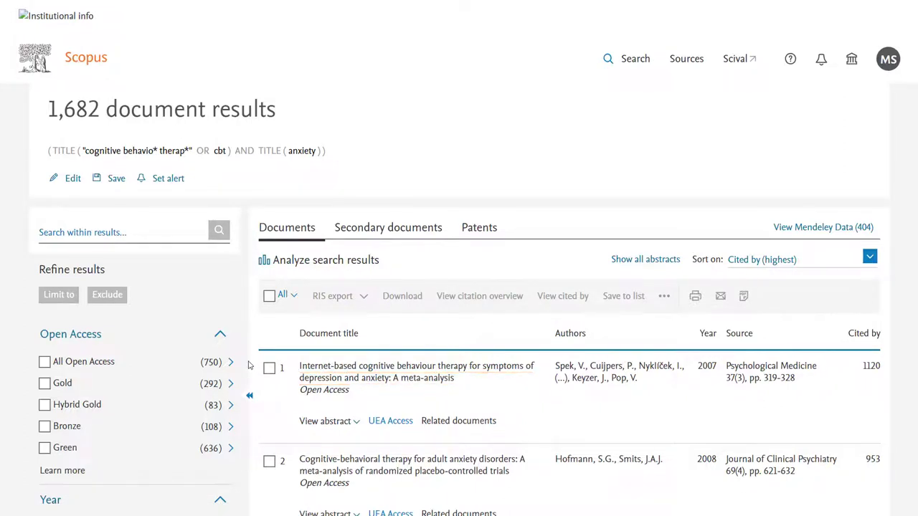
{"action": "scroll", "coordinate": [247, 366], "scroll_direction": "down", "scroll_amount": 1}
{"action": "scroll", "coordinate": [246, 365], "scroll_direction": "down", "scroll_amount": 3}
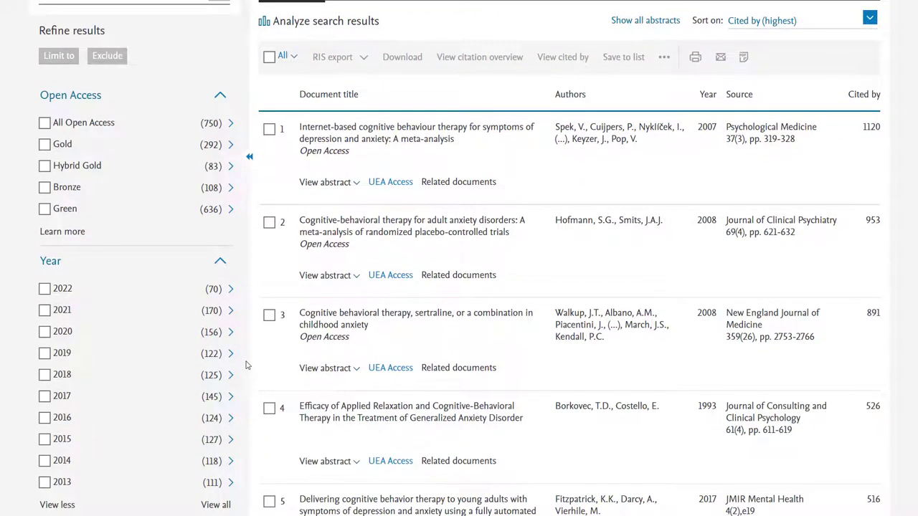
{"action": "scroll", "coordinate": [246, 365], "scroll_direction": "down", "scroll_amount": 1}
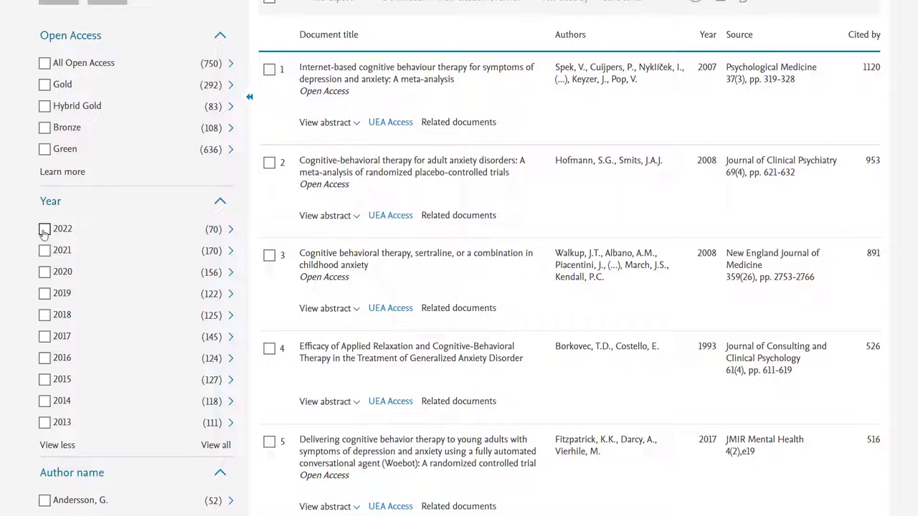
Limit the results to years 2022, 2021 and 2020, leaving 396 documents.
{"action": "left_click", "coordinate": [44, 230]}
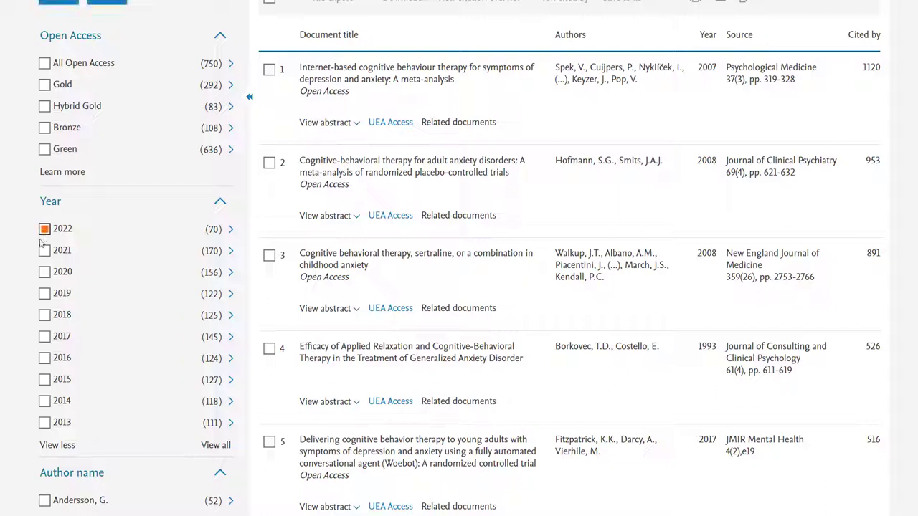
{"action": "left_click", "coordinate": [44, 251]}
{"action": "left_click", "coordinate": [43, 276]}
{"action": "scroll", "coordinate": [25, 280], "scroll_direction": "up", "scroll_amount": 4}
{"action": "scroll", "coordinate": [25, 280], "scroll_direction": "up", "scroll_amount": 1}
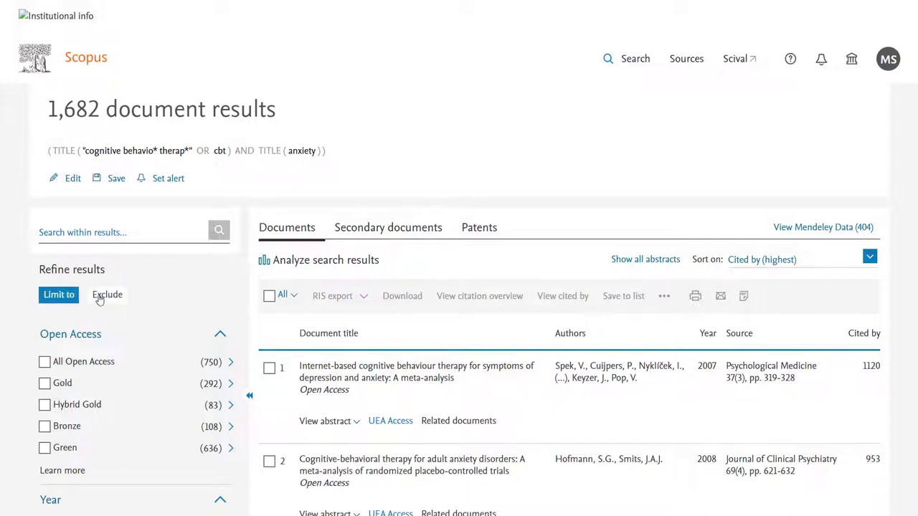
{"action": "left_click", "coordinate": [70, 299]}
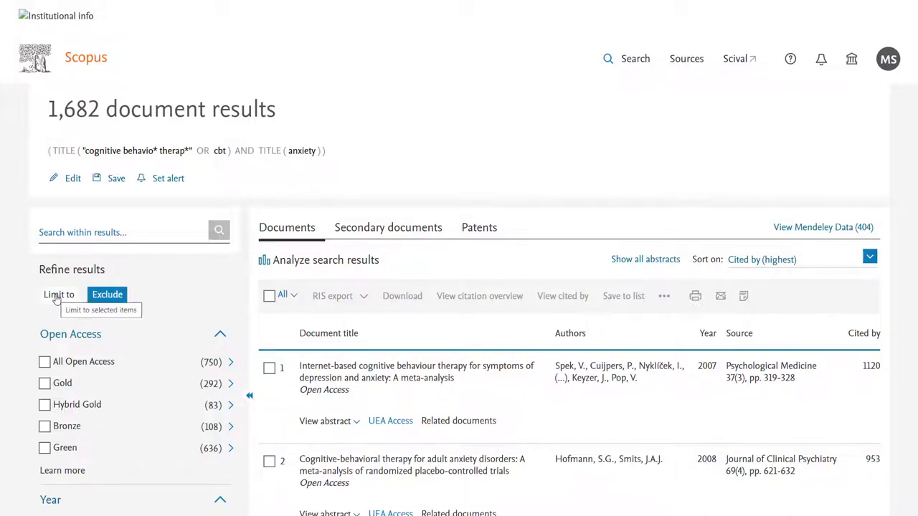
{"action": "left_click", "coordinate": [56, 299]}
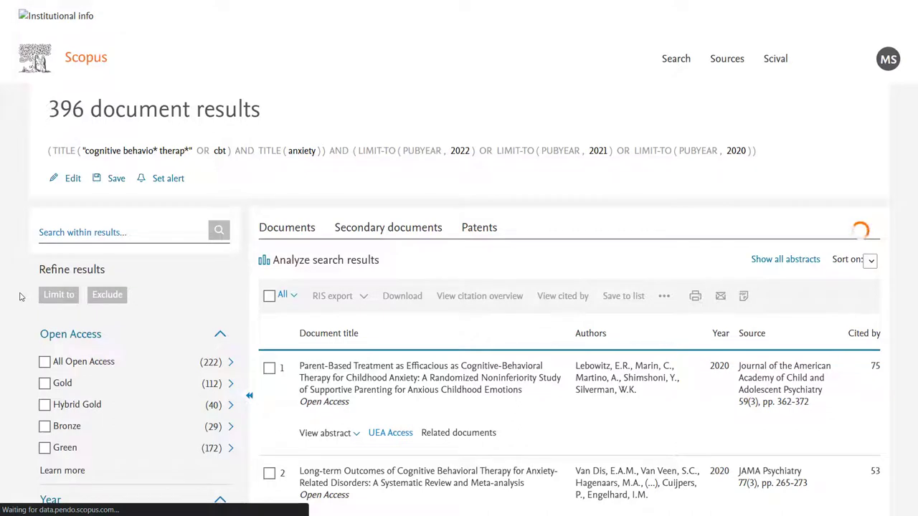
{"action": "scroll", "coordinate": [20, 296], "scroll_direction": "down", "scroll_amount": 1}
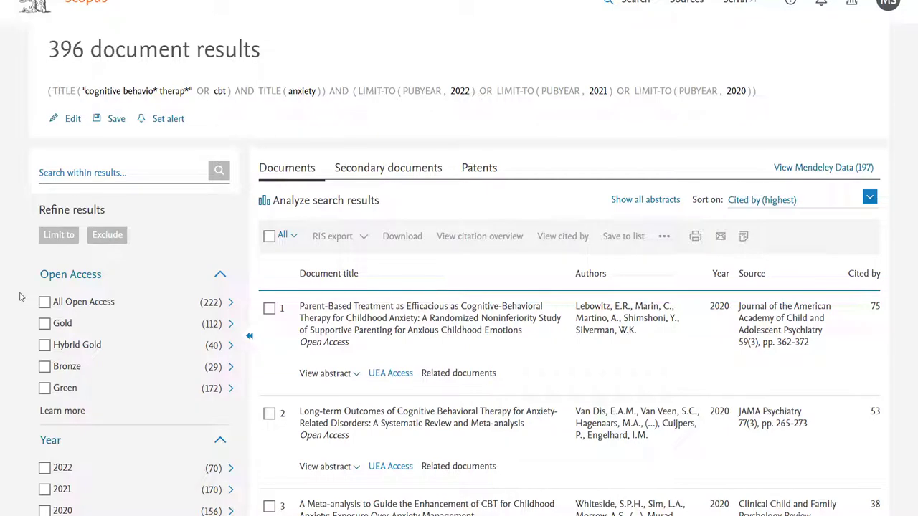
{"action": "scroll", "coordinate": [20, 296], "scroll_direction": "down", "scroll_amount": 5}
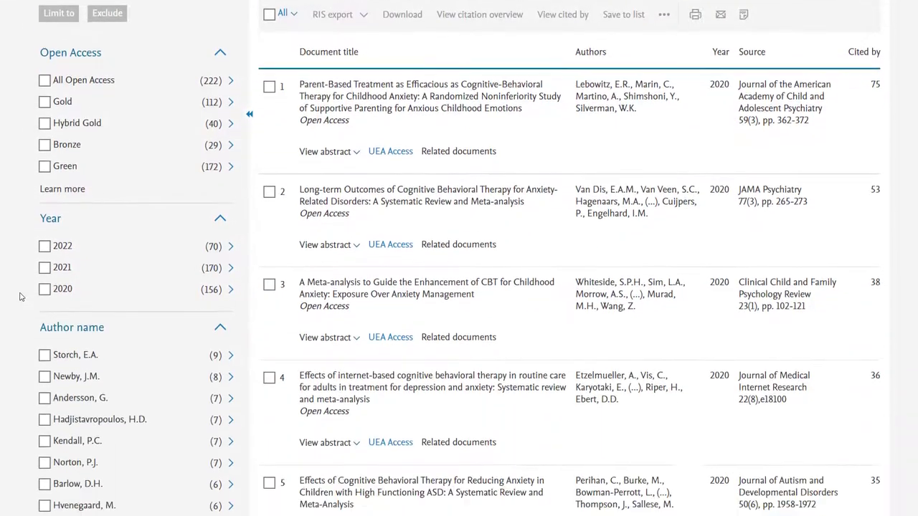
{"action": "scroll", "coordinate": [20, 296], "scroll_direction": "down", "scroll_amount": 6}
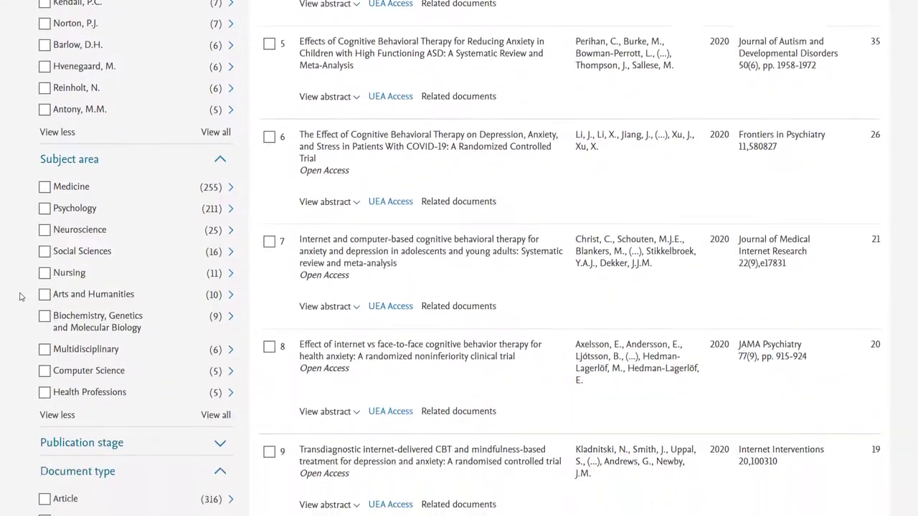
{"action": "scroll", "coordinate": [20, 296], "scroll_direction": "down", "scroll_amount": 4}
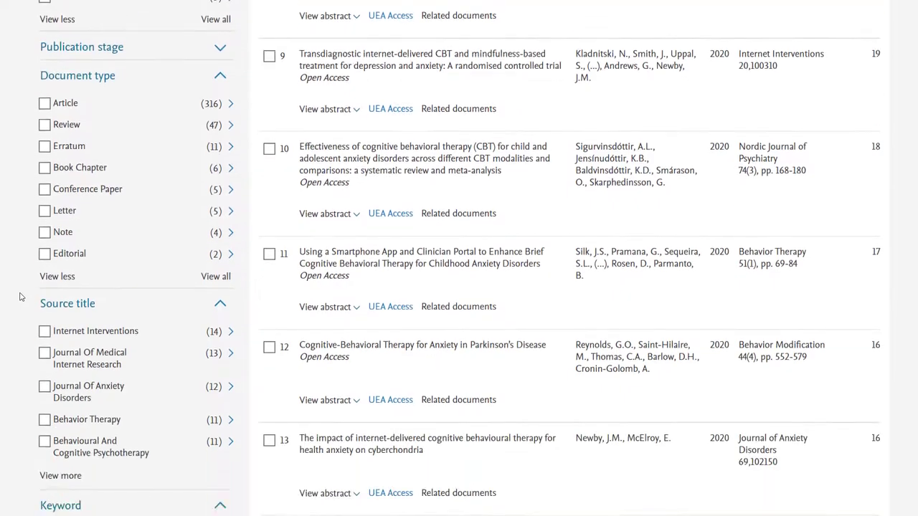
{"action": "scroll", "coordinate": [20, 296], "scroll_direction": "up", "scroll_amount": 6}
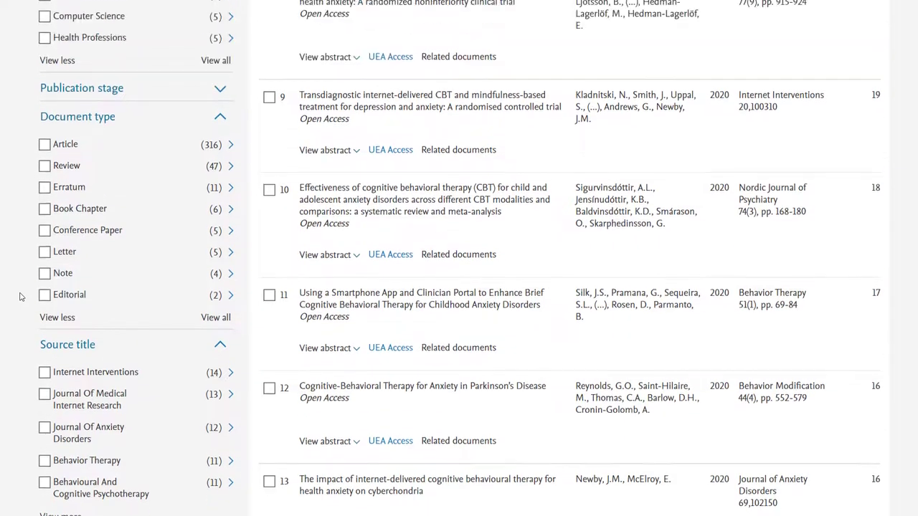
{"action": "scroll", "coordinate": [20, 297], "scroll_direction": "up", "scroll_amount": 7}
{"action": "scroll", "coordinate": [20, 296], "scroll_direction": "up", "scroll_amount": 3}
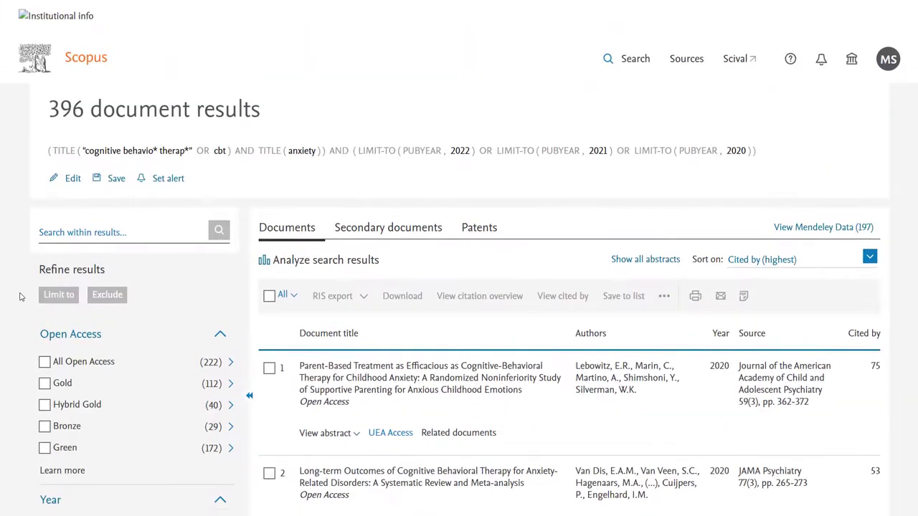
Analyze the 396 results and scroll through the year, source and other breakdown charts.
{"action": "left_click", "coordinate": [328, 266]}
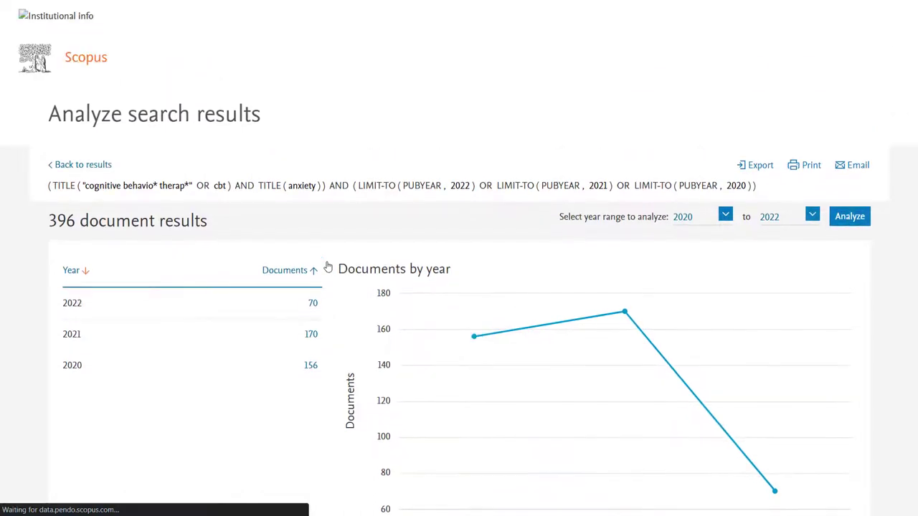
{"action": "scroll", "coordinate": [327, 267], "scroll_direction": "down", "scroll_amount": 4}
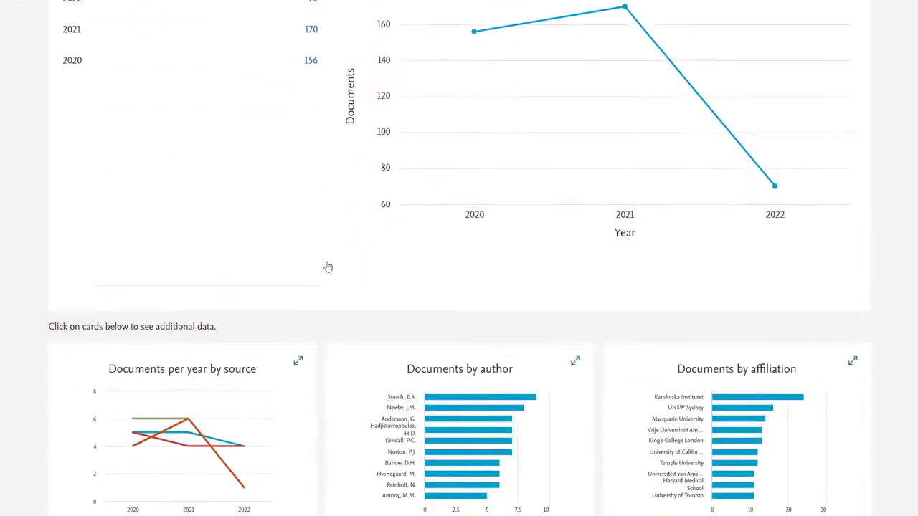
{"action": "scroll", "coordinate": [327, 267], "scroll_direction": "down", "scroll_amount": 4}
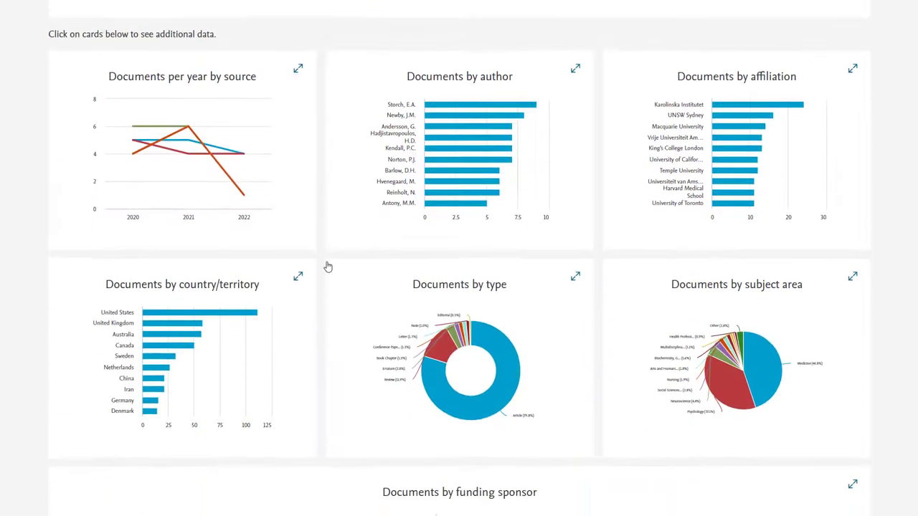
Expand the country breakdown and limit results to the 58 United Kingdom documents.
{"action": "scroll", "coordinate": [327, 267], "scroll_direction": "down", "scroll_amount": 2}
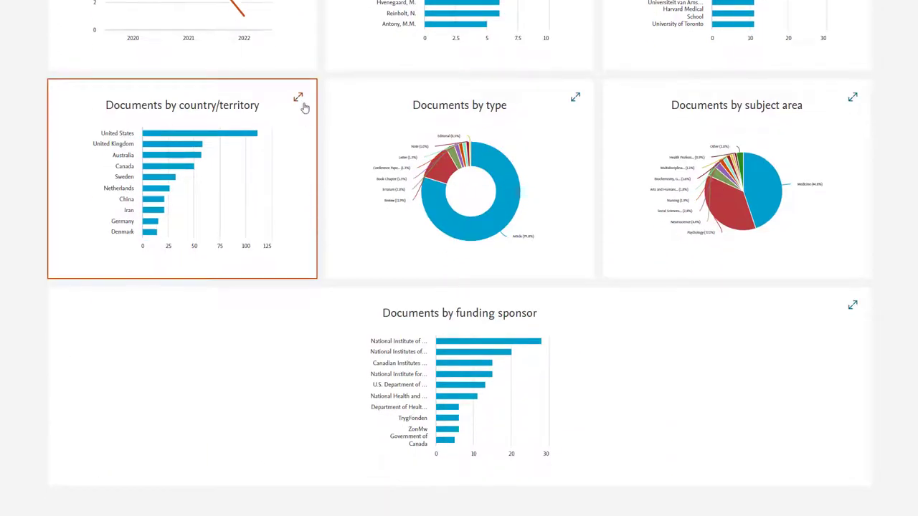
{"action": "left_click", "coordinate": [298, 97]}
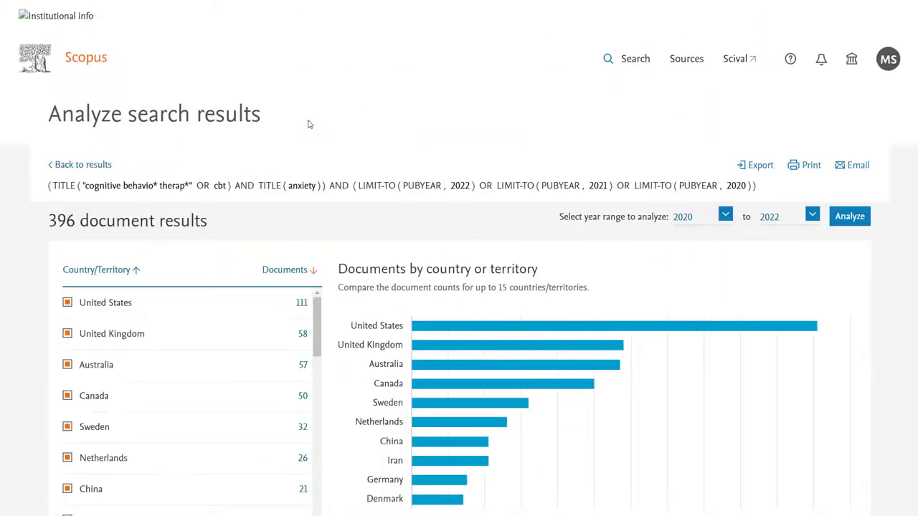
{"action": "left_click", "coordinate": [303, 336]}
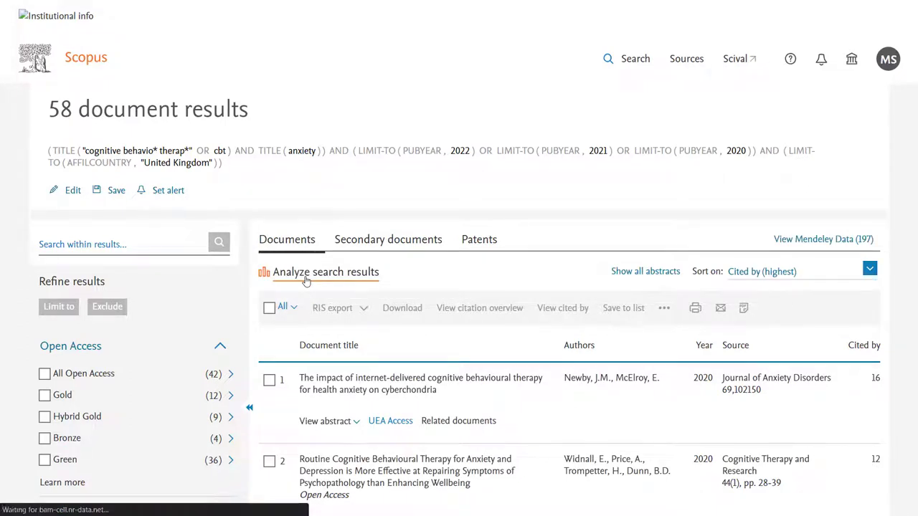
Analyze the 58 UK results, expanding the funding sponsor and documents-per-year-by-source charts.
{"action": "left_click", "coordinate": [307, 281]}
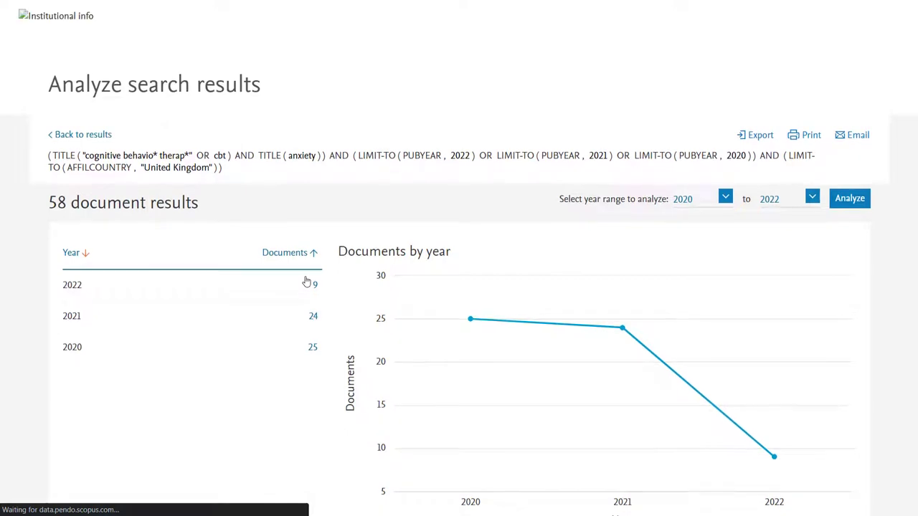
{"action": "scroll", "coordinate": [306, 281], "scroll_direction": "down", "scroll_amount": 4}
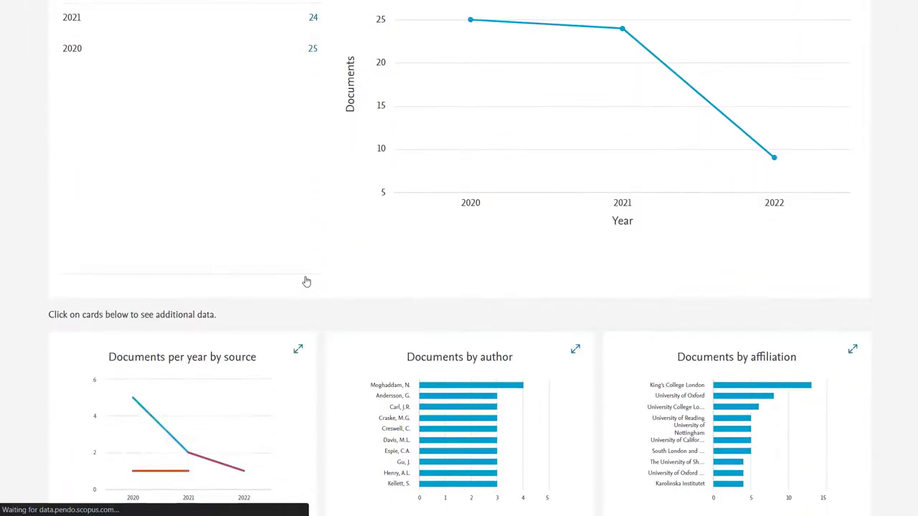
{"action": "scroll", "coordinate": [306, 281], "scroll_direction": "down", "scroll_amount": 4}
{"action": "scroll", "coordinate": [306, 281], "scroll_direction": "down", "scroll_amount": 1}
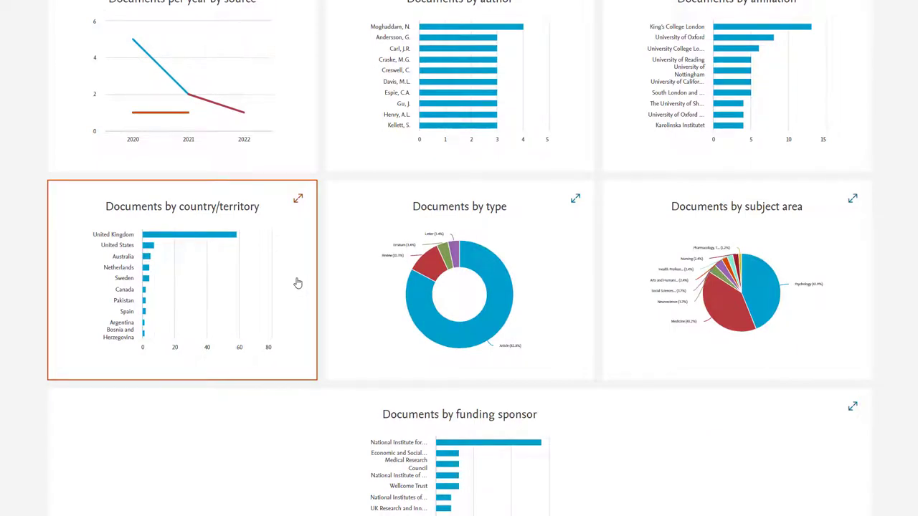
{"action": "scroll", "coordinate": [297, 282], "scroll_direction": "down", "scroll_amount": 3}
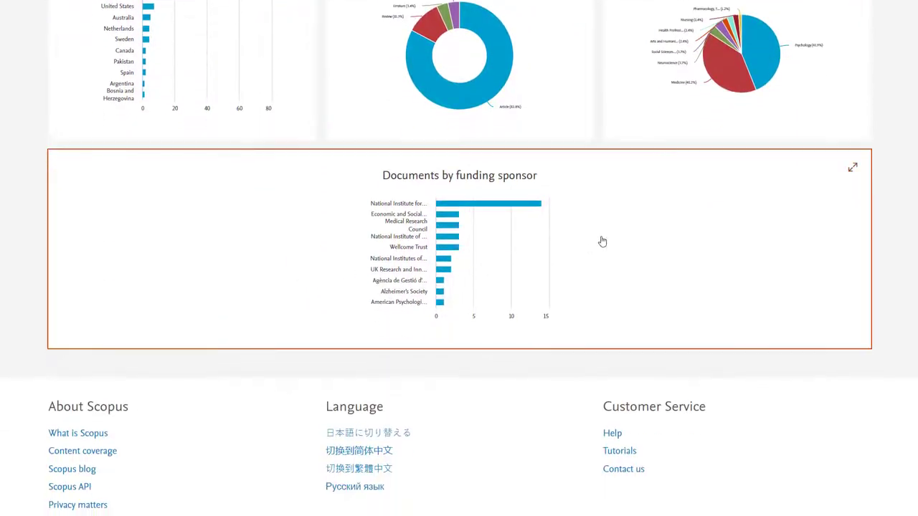
{"action": "left_click", "coordinate": [853, 168]}
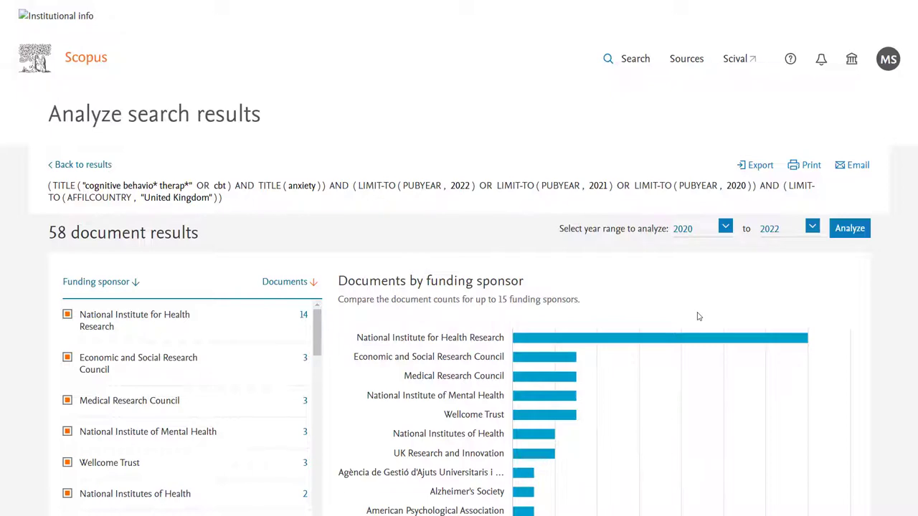
{"action": "scroll", "coordinate": [698, 316], "scroll_direction": "down", "scroll_amount": 5}
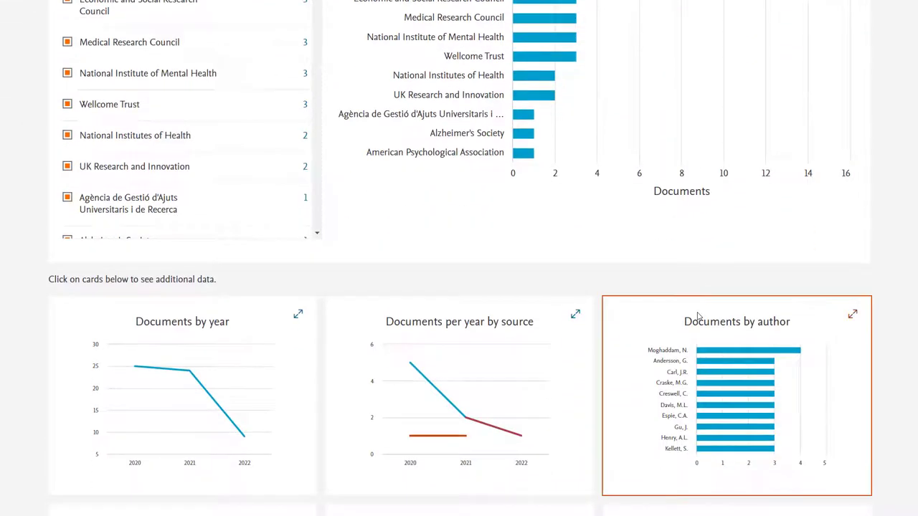
{"action": "left_click", "coordinate": [576, 314]}
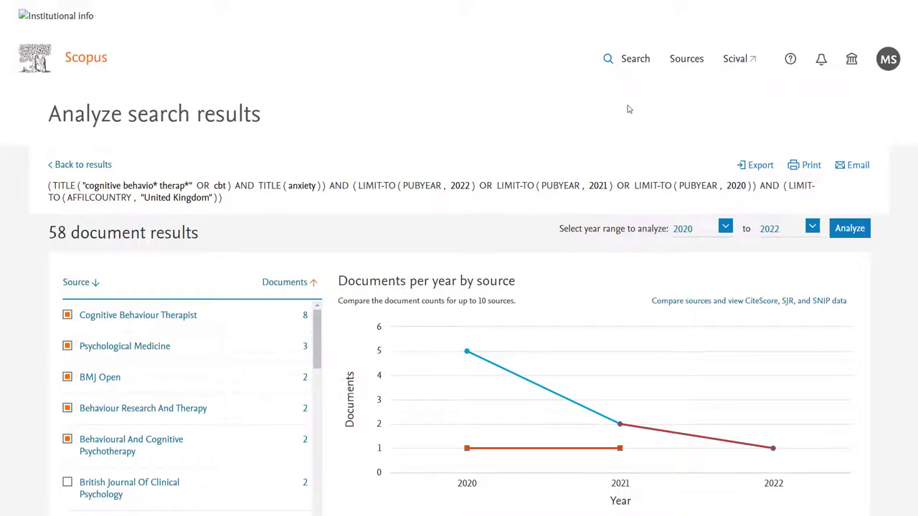
Drop the anxiety row and 'OR CBT', then search titles for "cognitive behavio* therap*" alone.
{"action": "left_click", "coordinate": [634, 65]}
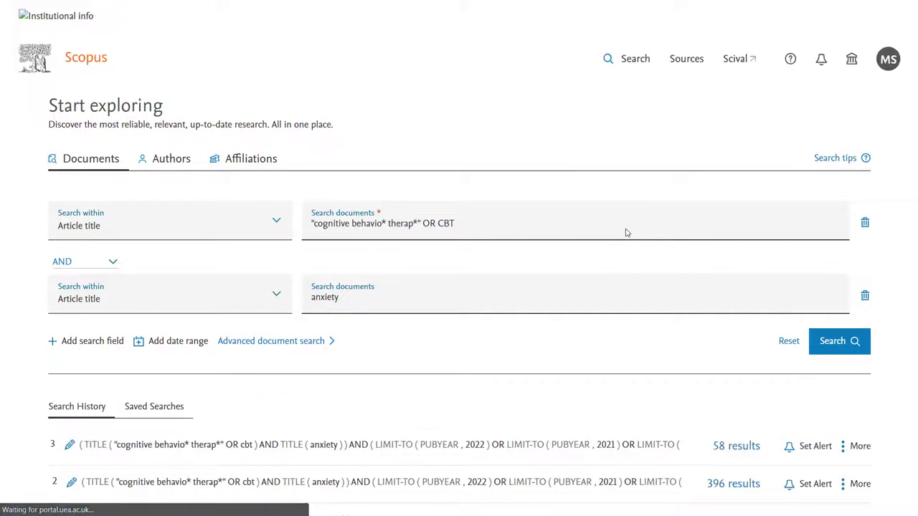
{"action": "scroll", "coordinate": [625, 233], "scroll_direction": "down", "scroll_amount": 3}
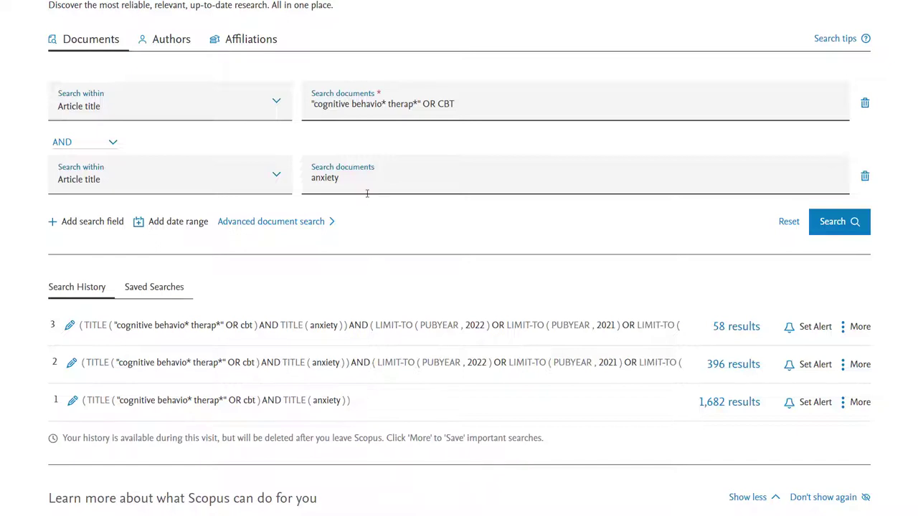
{"action": "scroll", "coordinate": [366, 194], "scroll_direction": "up", "scroll_amount": 1}
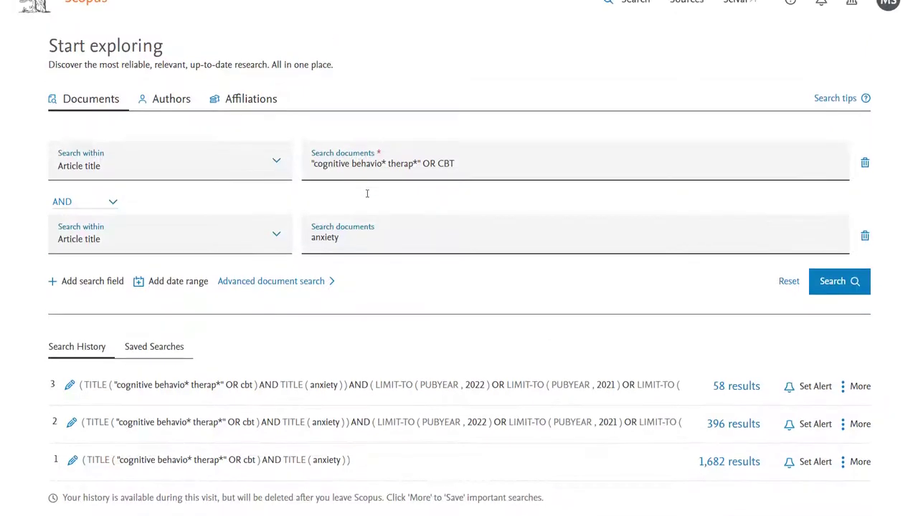
{"action": "left_click", "coordinate": [865, 236]}
{"action": "left_click_drag", "start_coordinate": [491, 166], "coordinate": [435, 165]}
{"action": "key", "text": "BackSpace"}
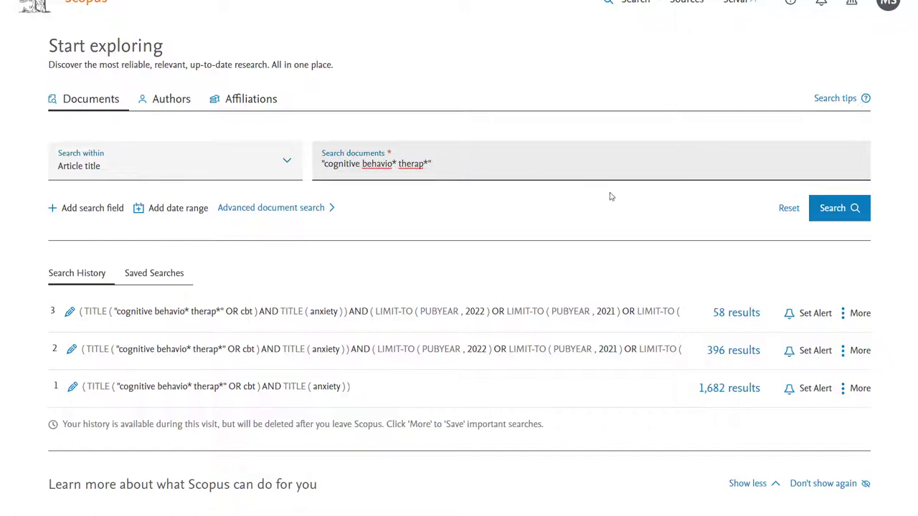
{"action": "left_click", "coordinate": [832, 209]}
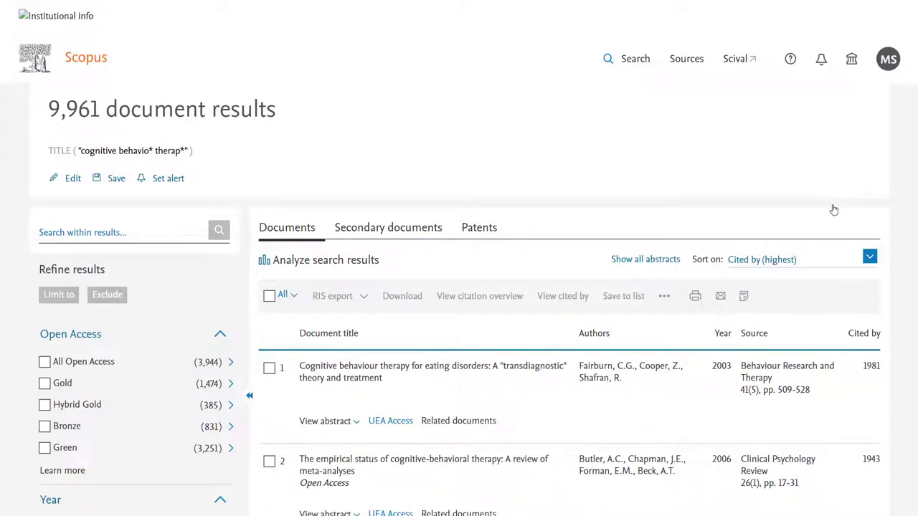
Run an article-title search for CBT alone, giving 2,270 results.
{"action": "left_click", "coordinate": [645, 65]}
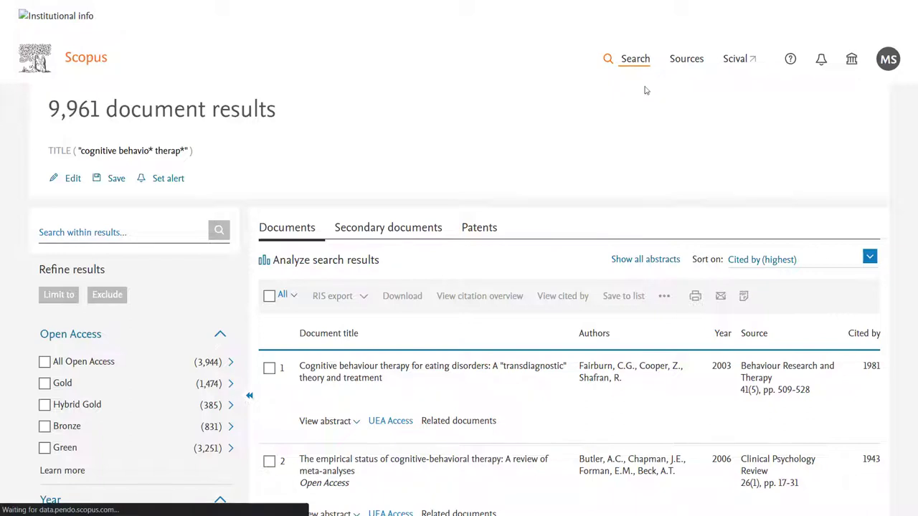
{"action": "left_click_drag", "start_coordinate": [430, 223], "coordinate": [309, 225]}
{"action": "type", "text": "CBT"}
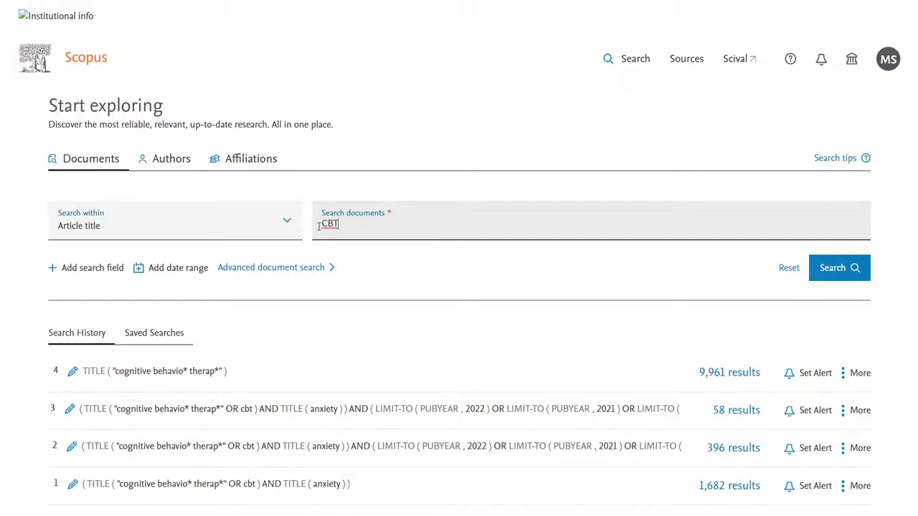
{"action": "left_click", "coordinate": [830, 267]}
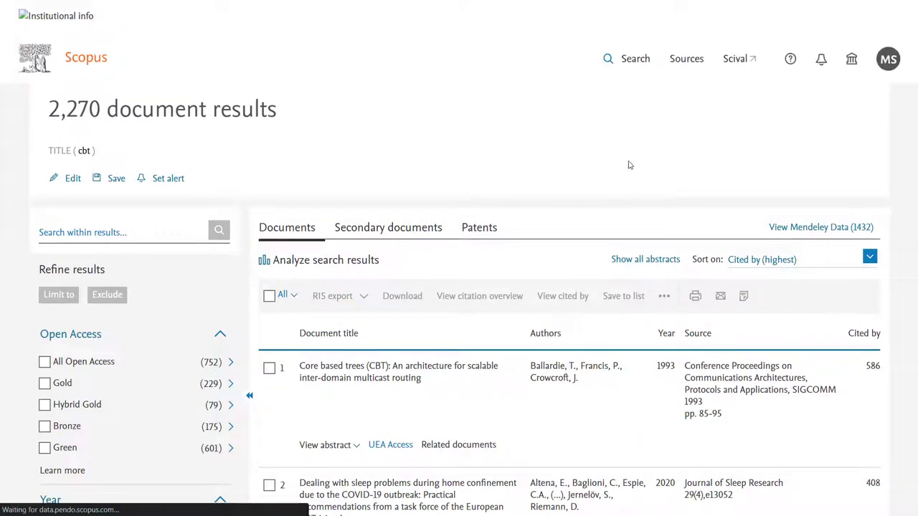
Run an article-title search for anxiety, giving 86,075 results, and return to search history.
{"action": "left_click", "coordinate": [634, 64]}
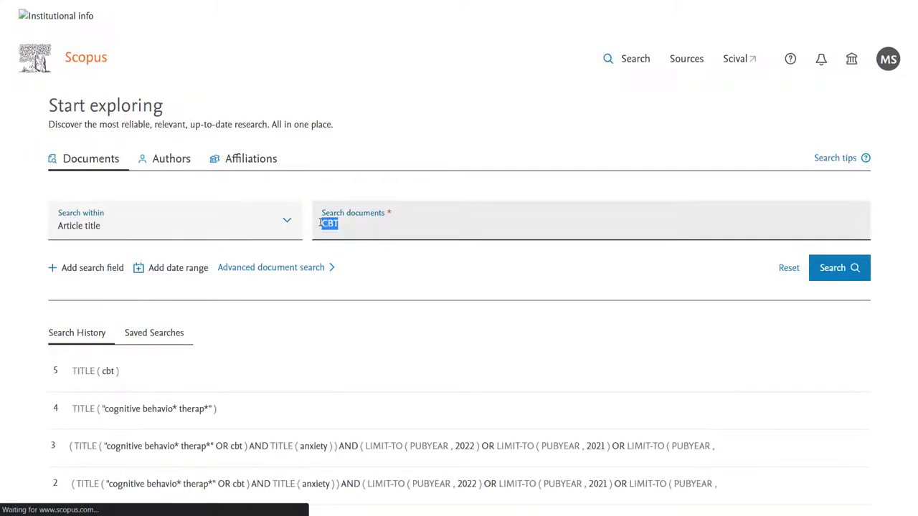
{"action": "type", "text": "anxiety"}
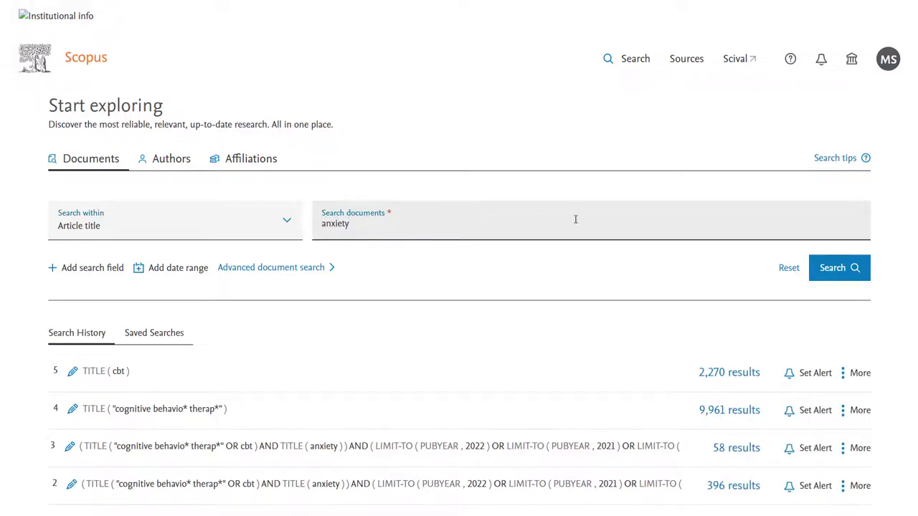
{"action": "left_click", "coordinate": [855, 267]}
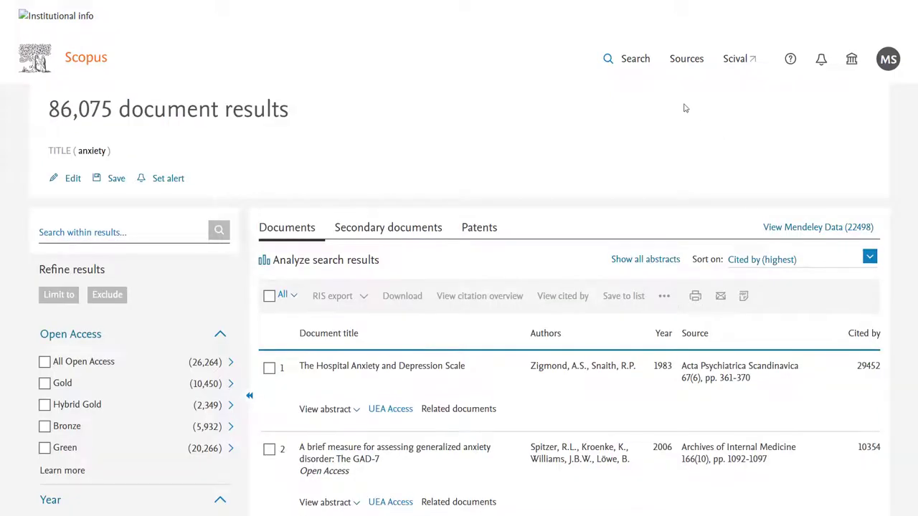
{"action": "left_click", "coordinate": [641, 63]}
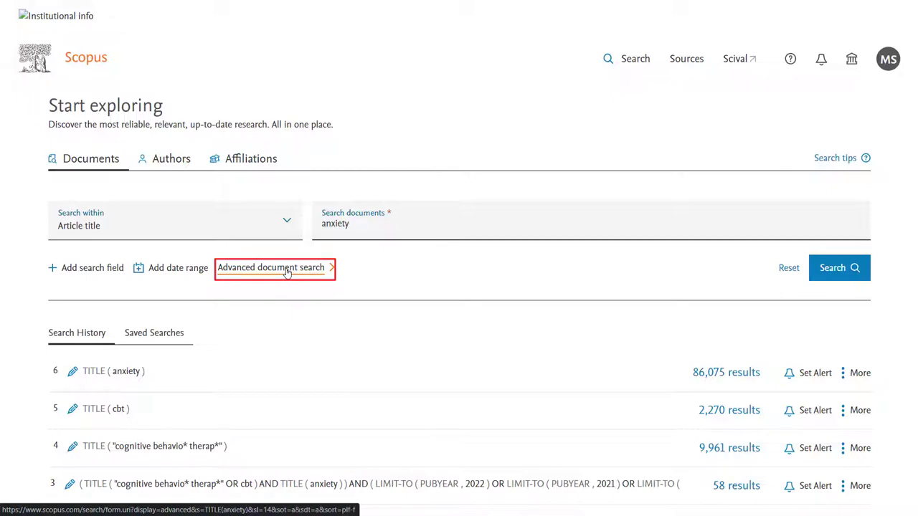
In advanced search, combine history entries as (#4 OR #5) AND #6, giving 1,682 results.
{"action": "left_click", "coordinate": [286, 268]}
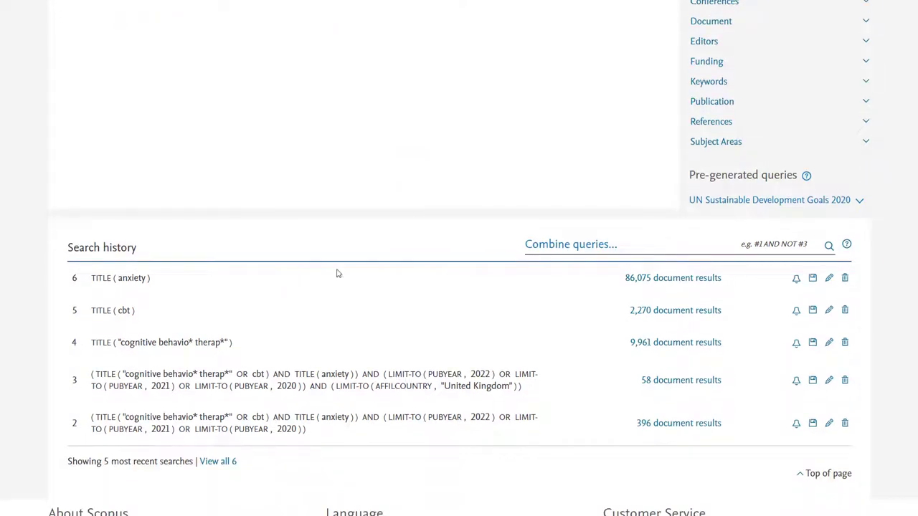
{"action": "left_click", "coordinate": [641, 249]}
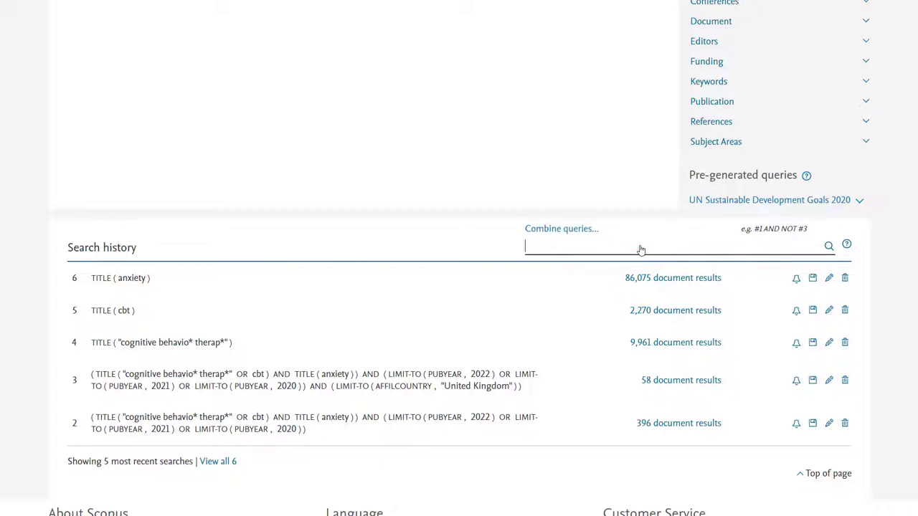
{"action": "type", "text": "(#4 OR #5) AND"}
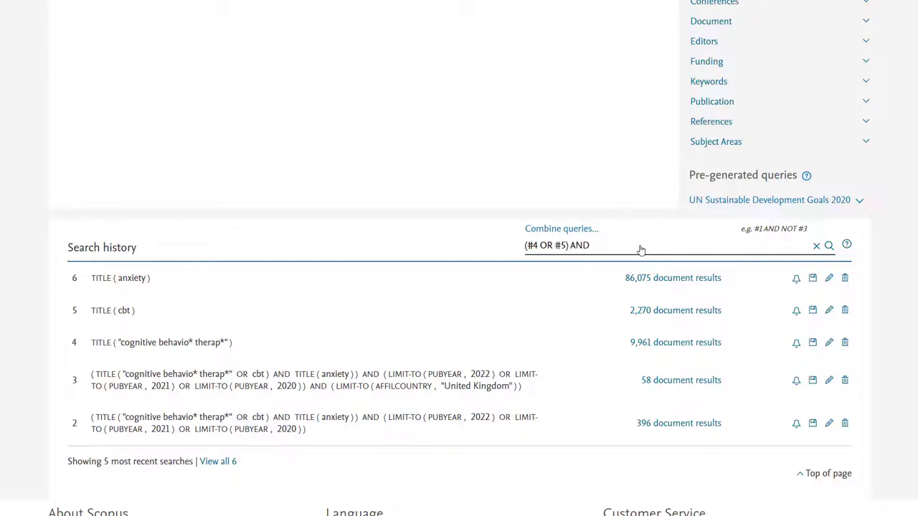
{"action": "type", "text": " #6"}
{"action": "key", "text": "Return"}
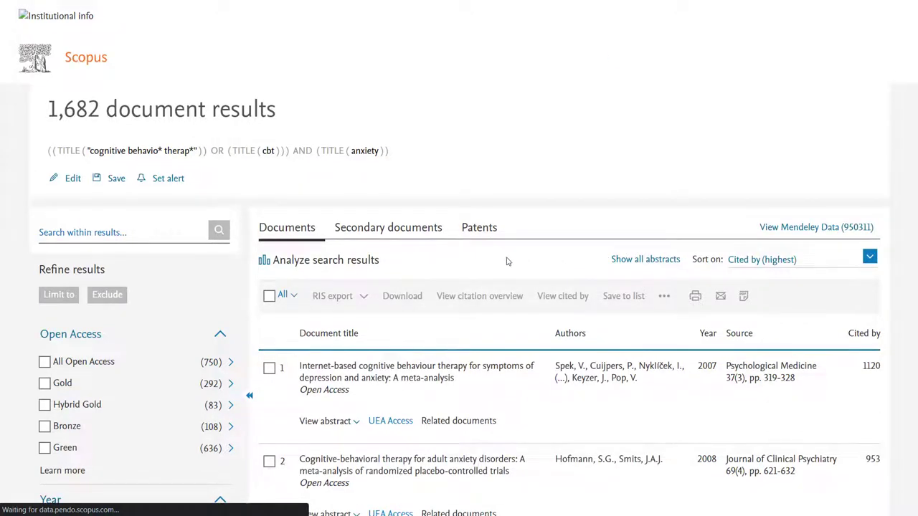
Tick years 2020, 2021 and 2022 and limit the results to 396 documents.
{"action": "scroll", "coordinate": [482, 262], "scroll_direction": "down", "scroll_amount": 3}
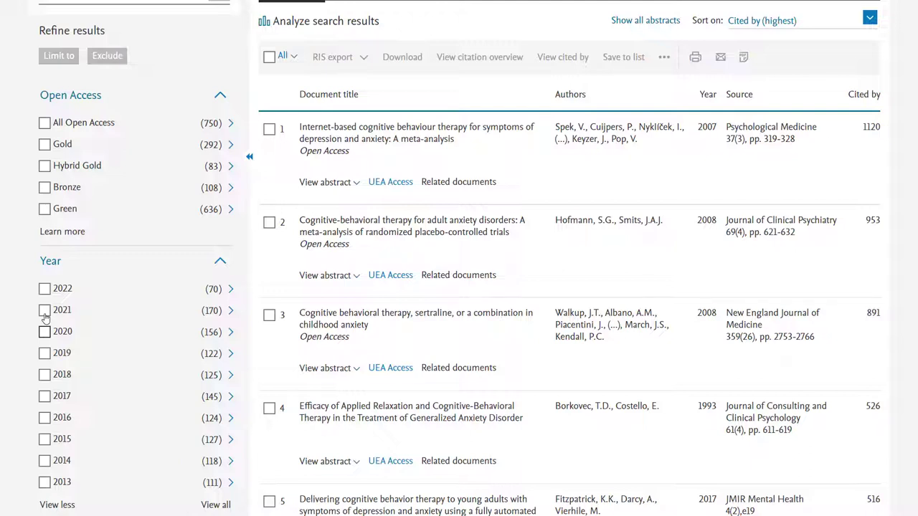
{"action": "left_click", "coordinate": [45, 311]}
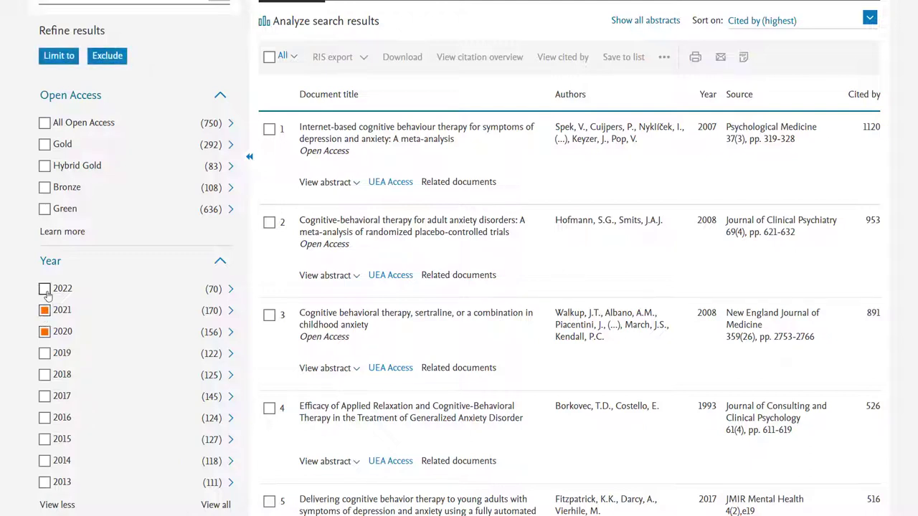
{"action": "left_click", "coordinate": [44, 289]}
{"action": "left_click", "coordinate": [60, 57]}
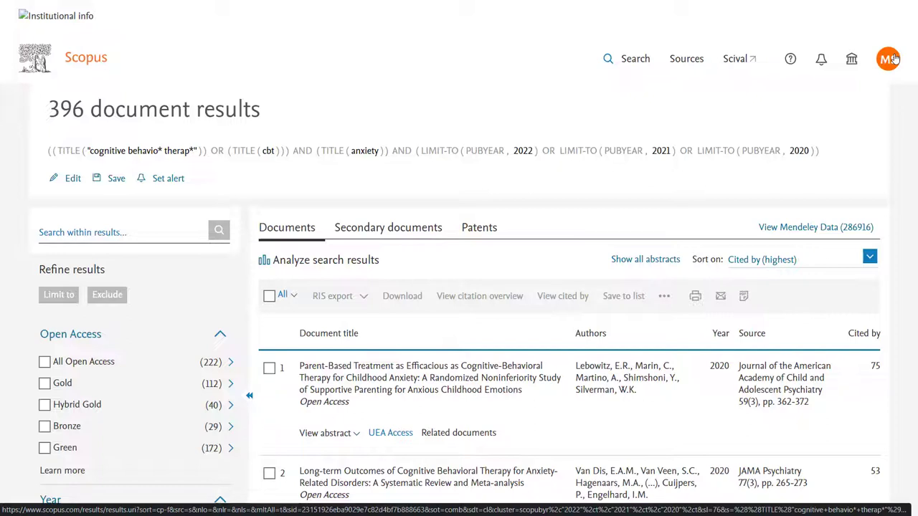
{"action": "left_click", "coordinate": [892, 61]}
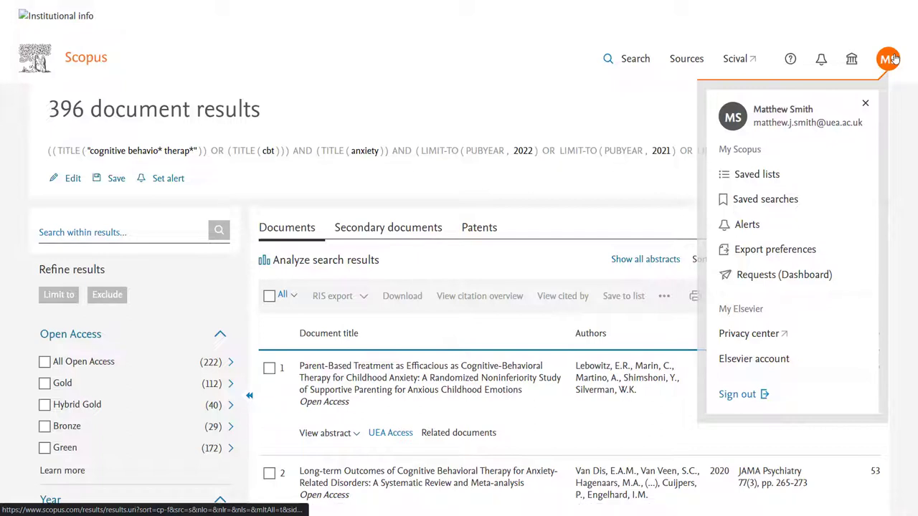
{"action": "left_click", "coordinate": [893, 59]}
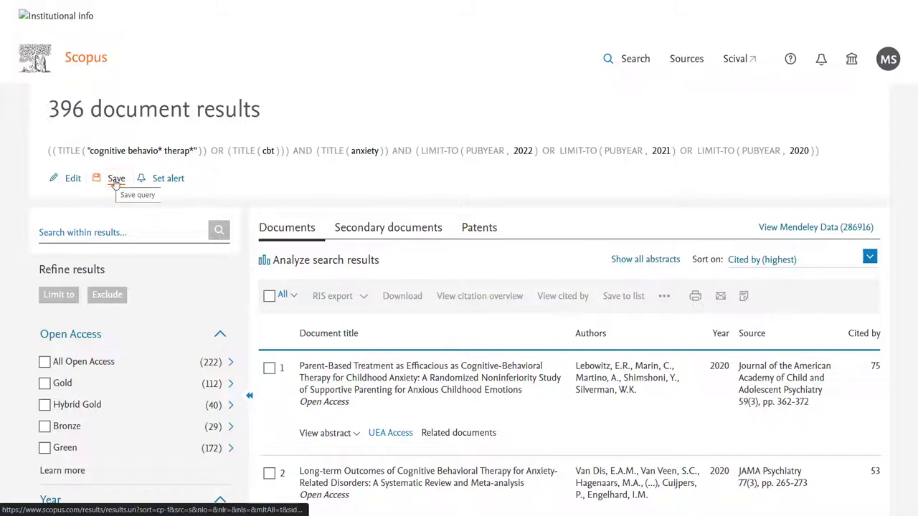
Save the 396-result search from history row 8 under the name 'Example'.
{"action": "left_click", "coordinate": [635, 61]}
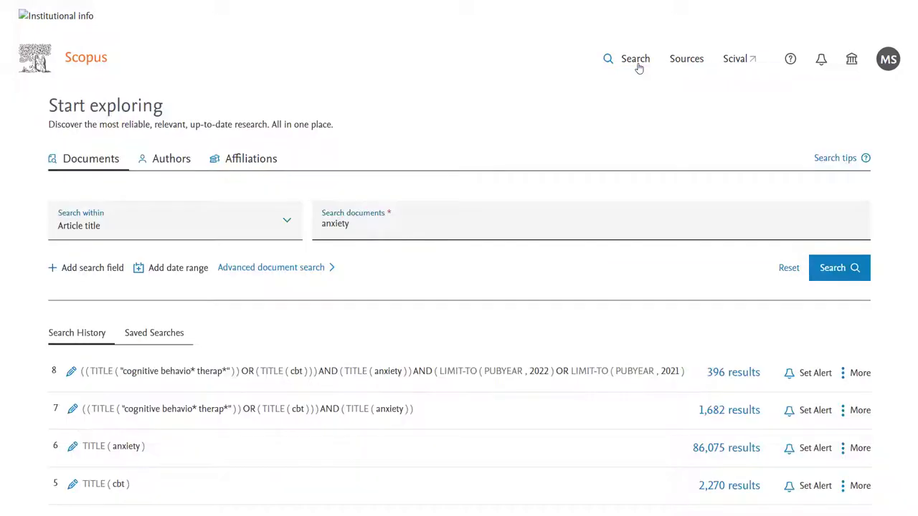
{"action": "scroll", "coordinate": [639, 68], "scroll_direction": "down", "scroll_amount": 3}
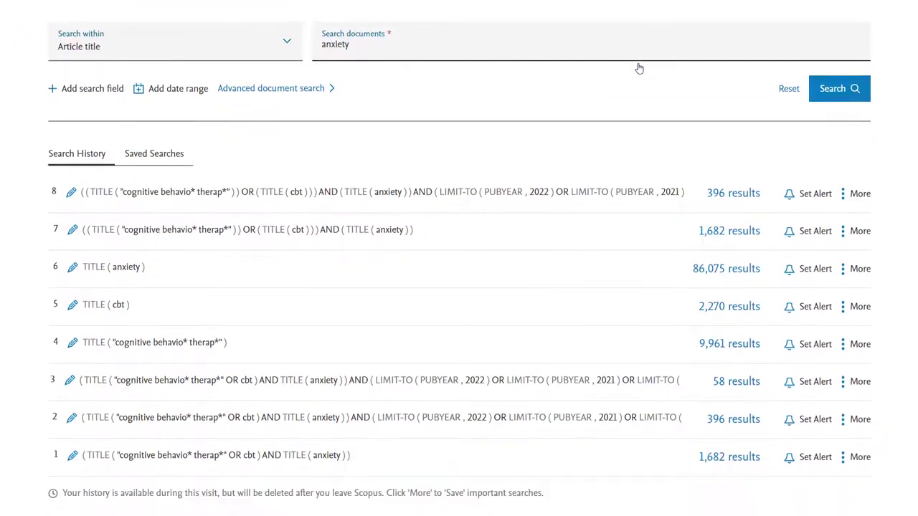
{"action": "left_click", "coordinate": [853, 195]}
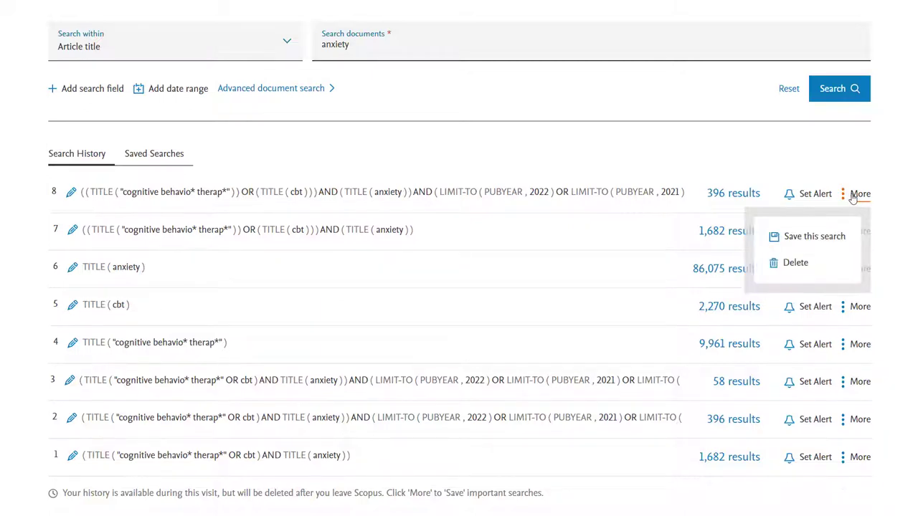
{"action": "left_click", "coordinate": [811, 237]}
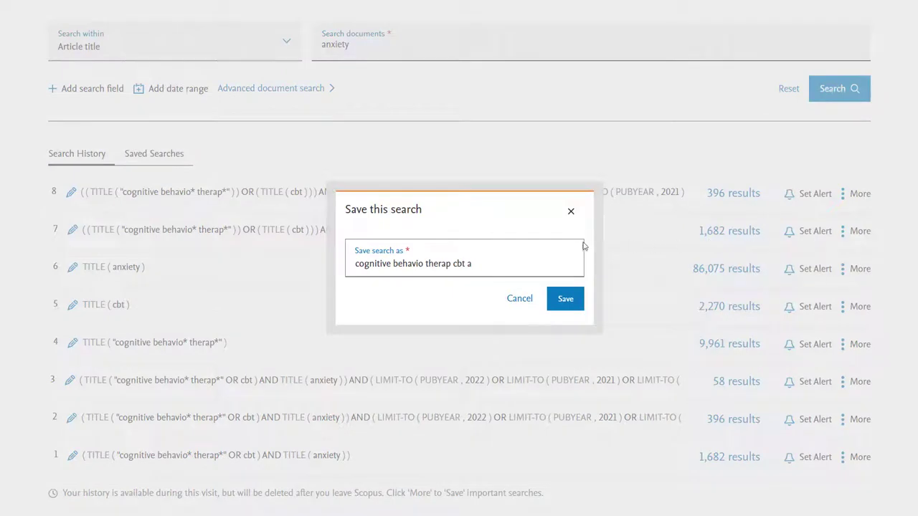
{"action": "left_click_drag", "start_coordinate": [470, 264], "coordinate": [341, 269]}
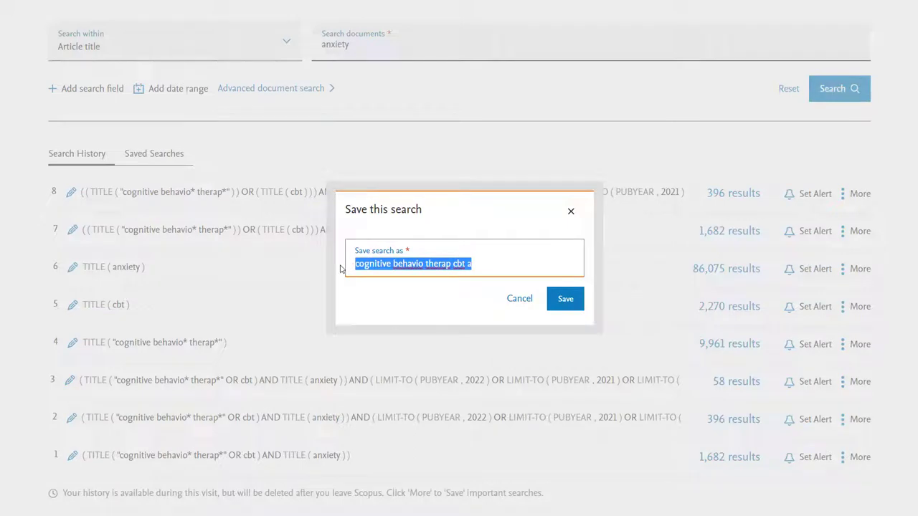
{"action": "type", "text": "Example"}
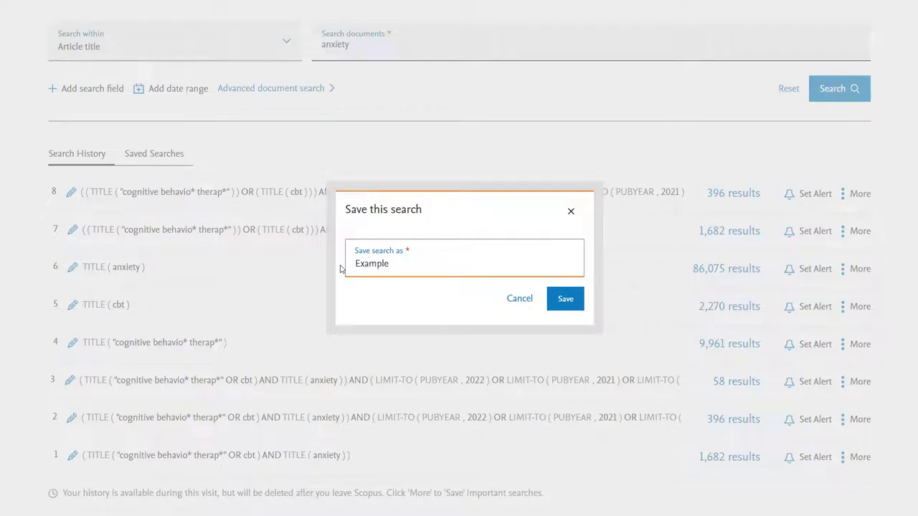
{"action": "left_click", "coordinate": [557, 299]}
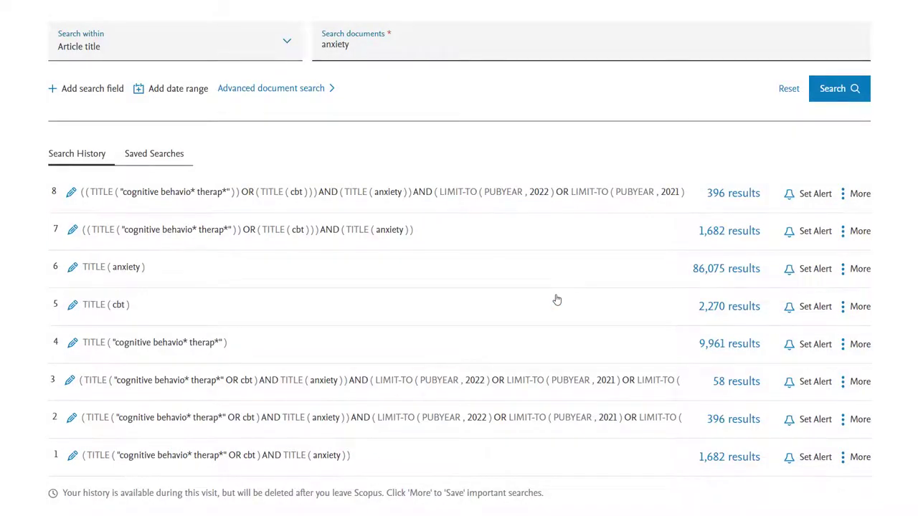
{"action": "scroll", "coordinate": [556, 299], "scroll_direction": "up", "scroll_amount": 3}
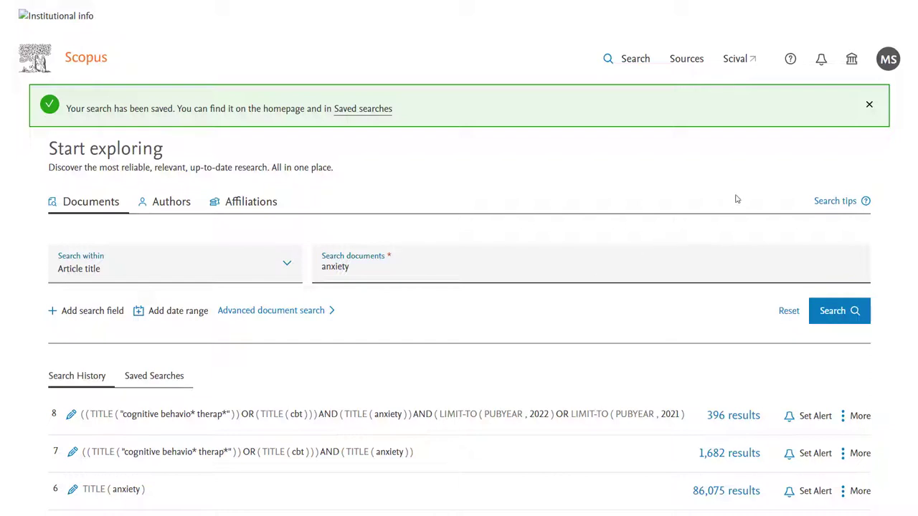
Open the Saved searches list from the account menu to check for new results.
{"action": "left_click", "coordinate": [887, 62]}
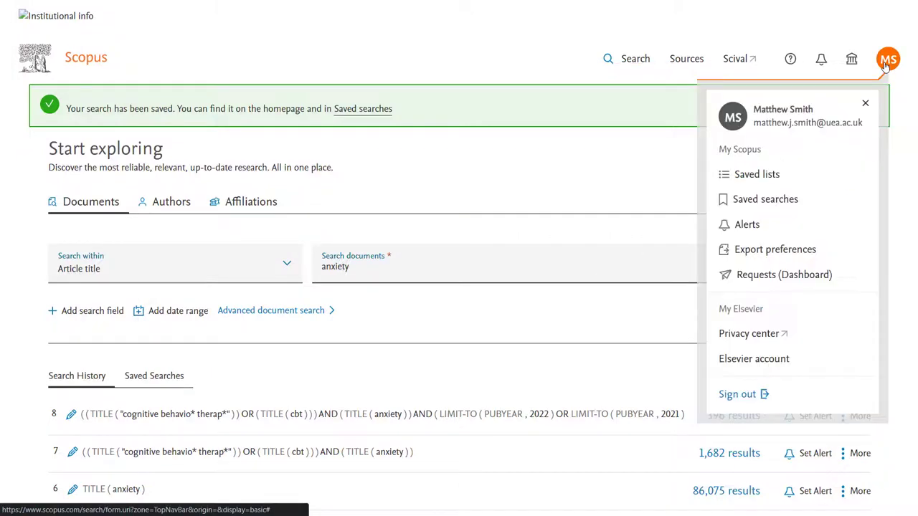
{"action": "left_click", "coordinate": [787, 203]}
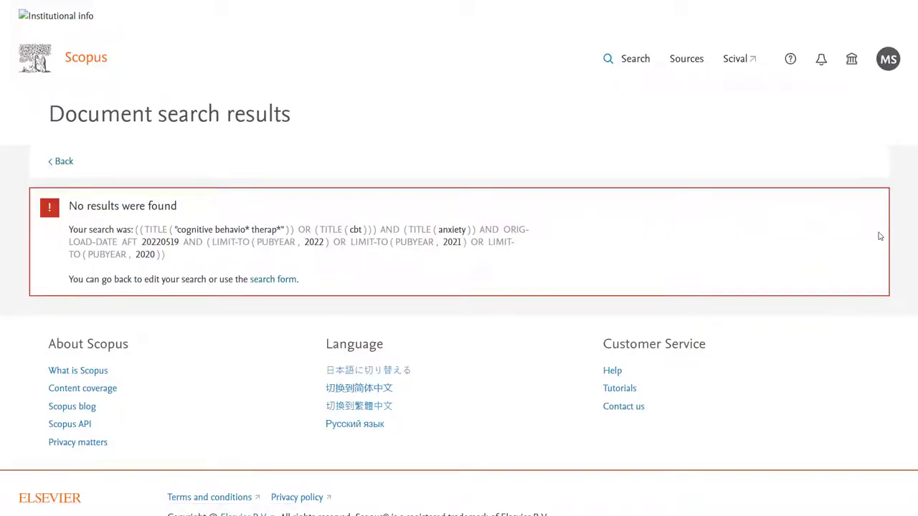
Leave the empty results page and rerun the saved 'Example' search, showing 396 documents.
{"action": "left_click", "coordinate": [63, 164]}
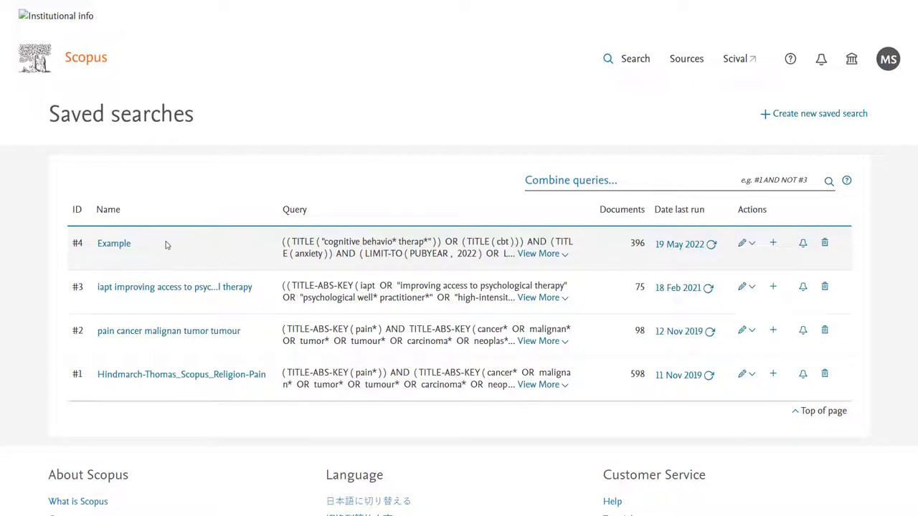
{"action": "left_click", "coordinate": [120, 246]}
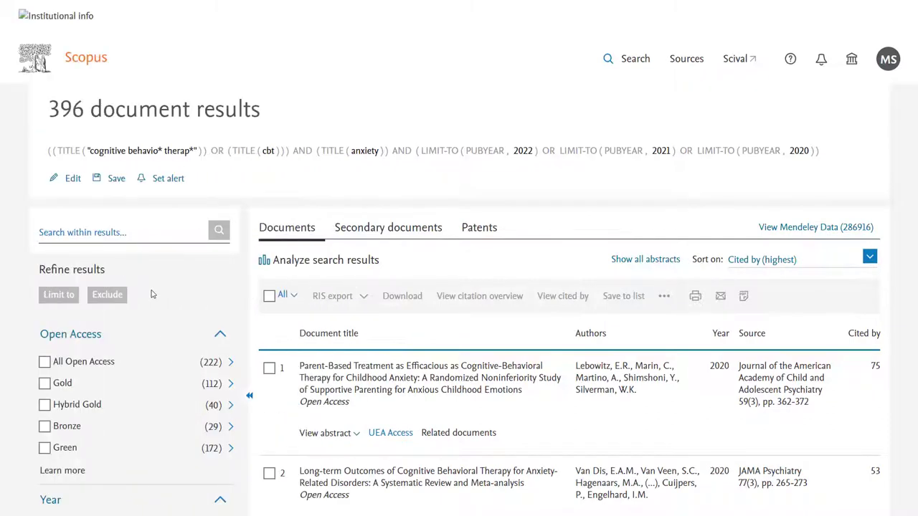
Select results 1 and 2, the parent-based treatment trial and the long-term outcomes review.
{"action": "left_click", "coordinate": [270, 369]}
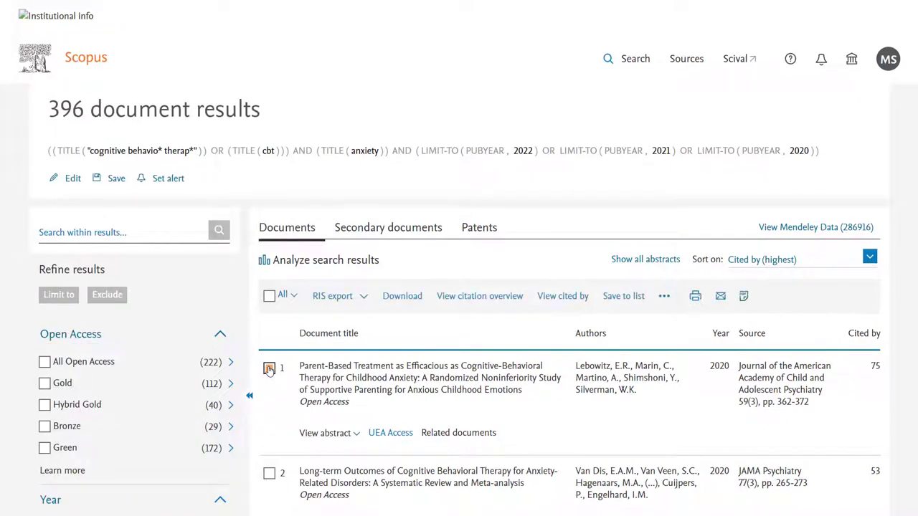
{"action": "left_click", "coordinate": [271, 476]}
Export both selected papers' citation information in RIS format.
{"action": "left_click", "coordinate": [362, 302]}
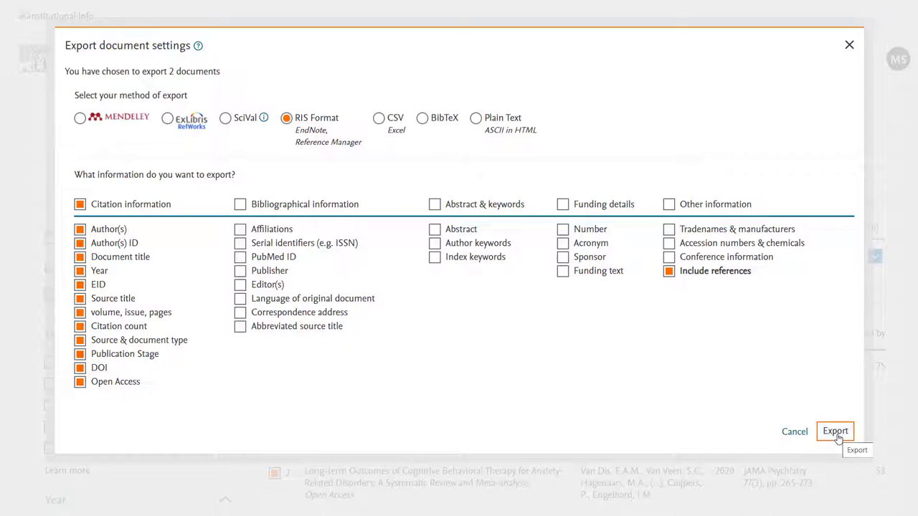
{"action": "left_click", "coordinate": [835, 432]}
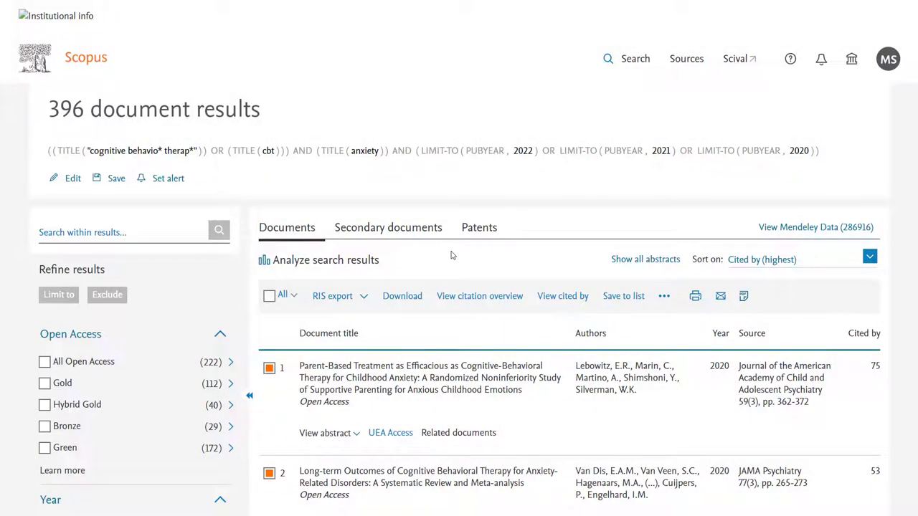
Open the full record of result 1, the parent-based treatment trial for childhood anxiety.
{"action": "scroll", "coordinate": [451, 256], "scroll_direction": "down", "scroll_amount": 3}
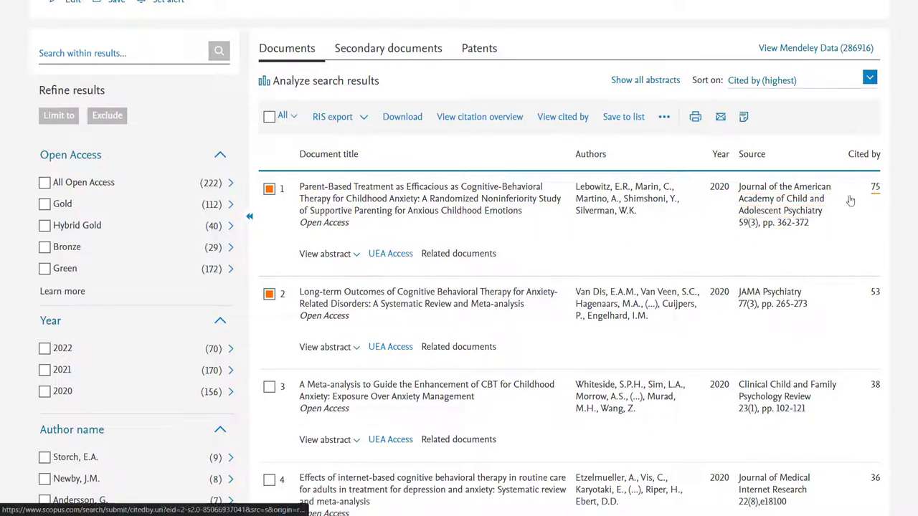
{"action": "left_click", "coordinate": [471, 204]}
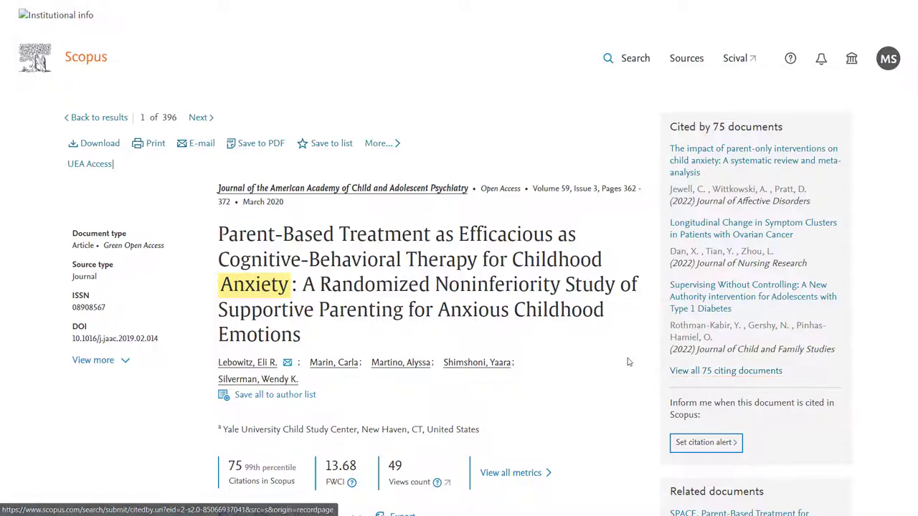
Scroll through the record's abstract, keywords and references, then return to the top.
{"action": "scroll", "coordinate": [623, 360], "scroll_direction": "down", "scroll_amount": 3}
{"action": "scroll", "coordinate": [619, 360], "scroll_direction": "down", "scroll_amount": 3}
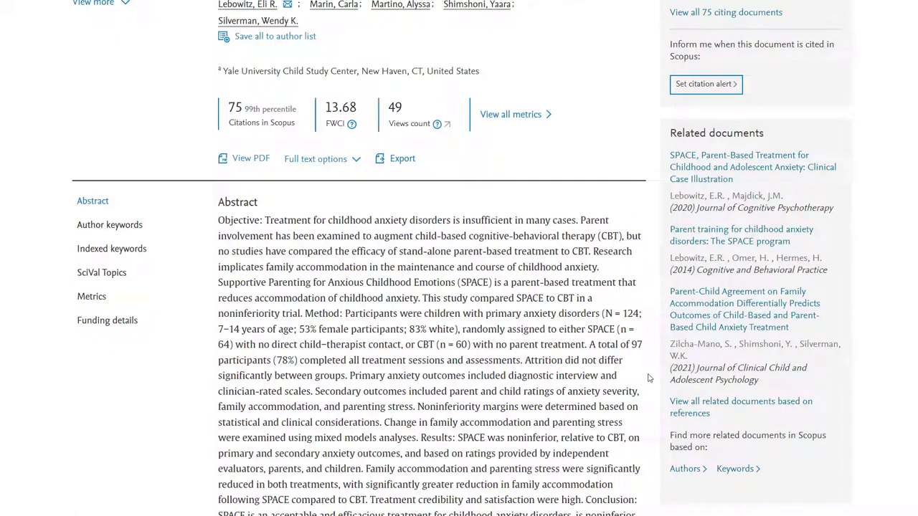
{"action": "scroll", "coordinate": [648, 378], "scroll_direction": "down", "scroll_amount": 8}
{"action": "scroll", "coordinate": [649, 377], "scroll_direction": "down", "scroll_amount": 3}
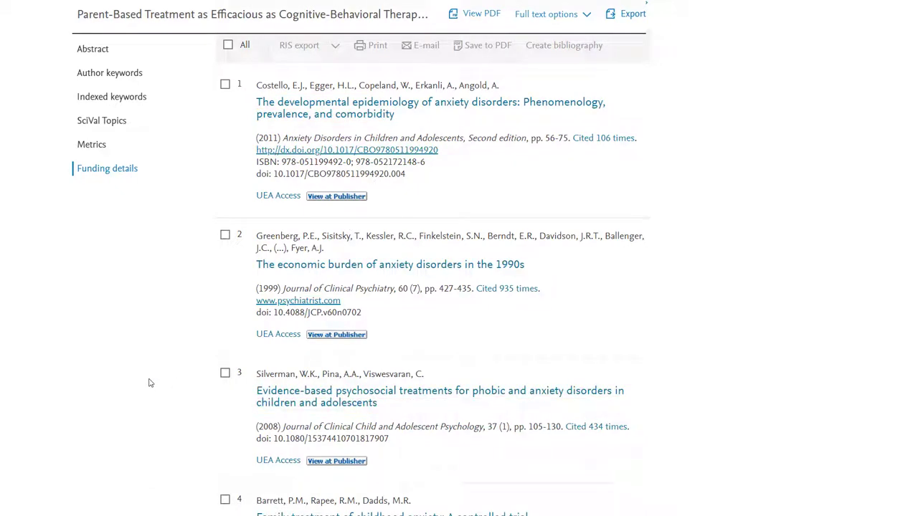
{"action": "scroll", "coordinate": [149, 383], "scroll_direction": "up", "scroll_amount": 8}
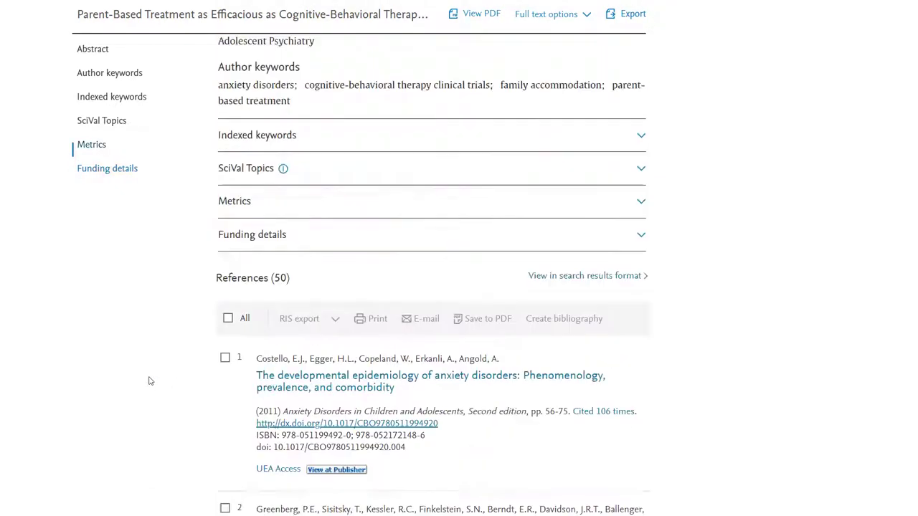
{"action": "scroll", "coordinate": [149, 380], "scroll_direction": "up", "scroll_amount": 5}
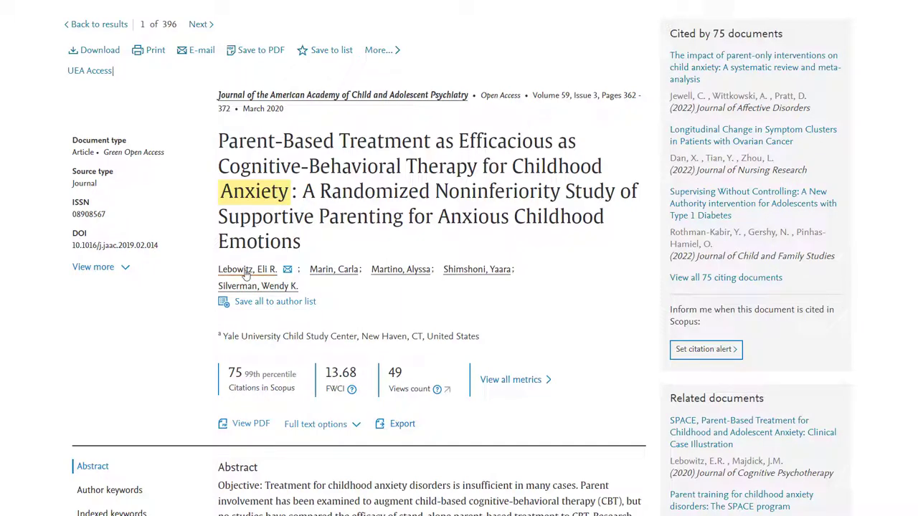
Open the lead author's full Scopus profile page.
{"action": "left_click", "coordinate": [245, 271]}
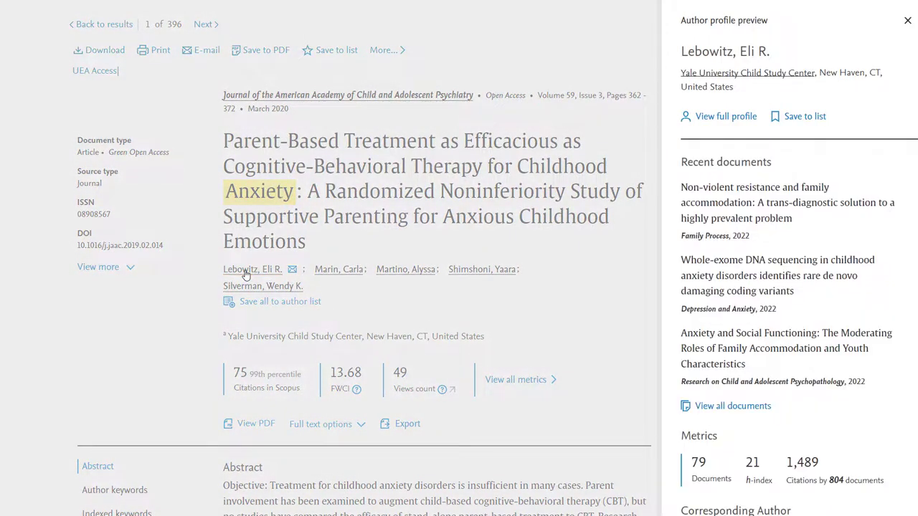
{"action": "left_click", "coordinate": [728, 117]}
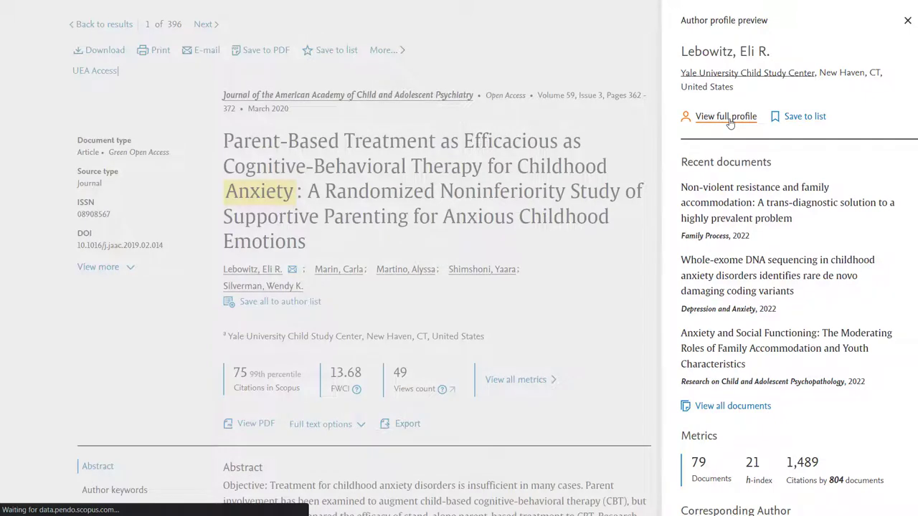
{"action": "scroll", "coordinate": [730, 124], "scroll_direction": "down", "scroll_amount": 3}
{"action": "scroll", "coordinate": [729, 123], "scroll_direction": "down", "scroll_amount": 1}
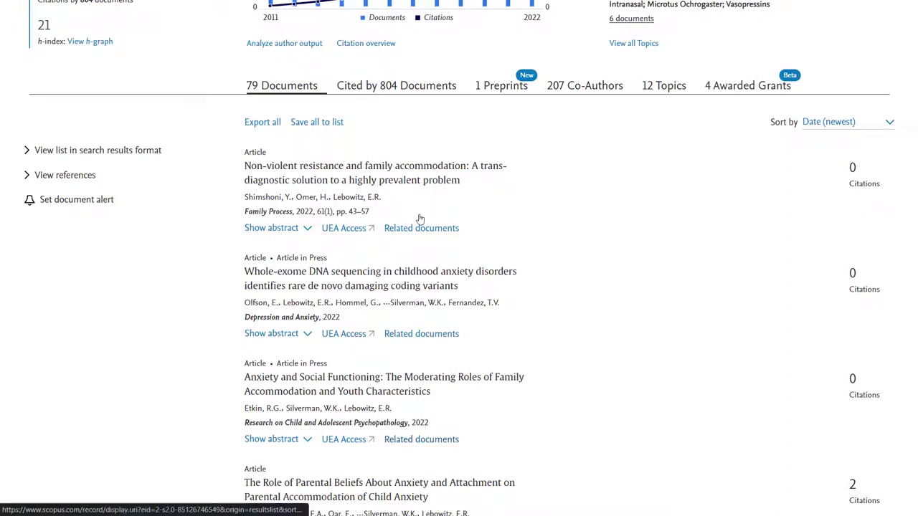
Browse the author's Cited by, Co-Authors and Topics, then open the Anxiety Disorders; Specific Phobia; Anxiety topic.
{"action": "left_click", "coordinate": [402, 86]}
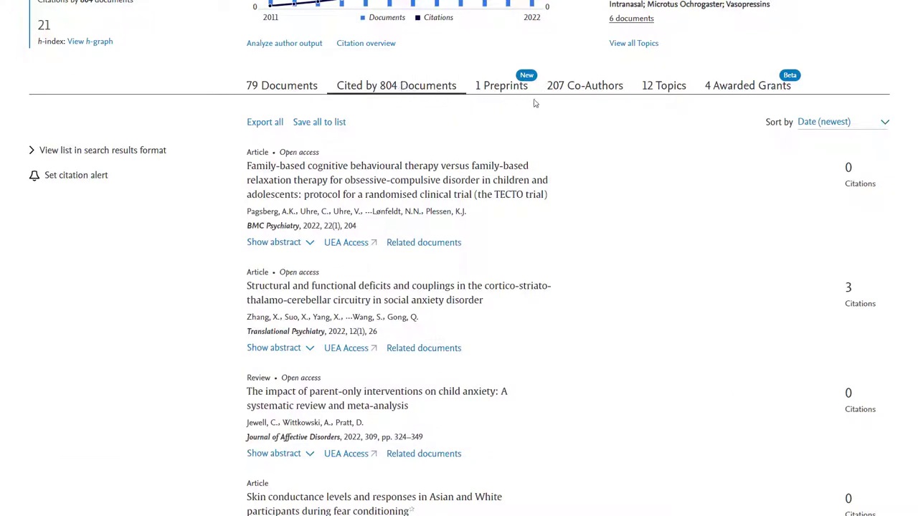
{"action": "left_click", "coordinate": [582, 93]}
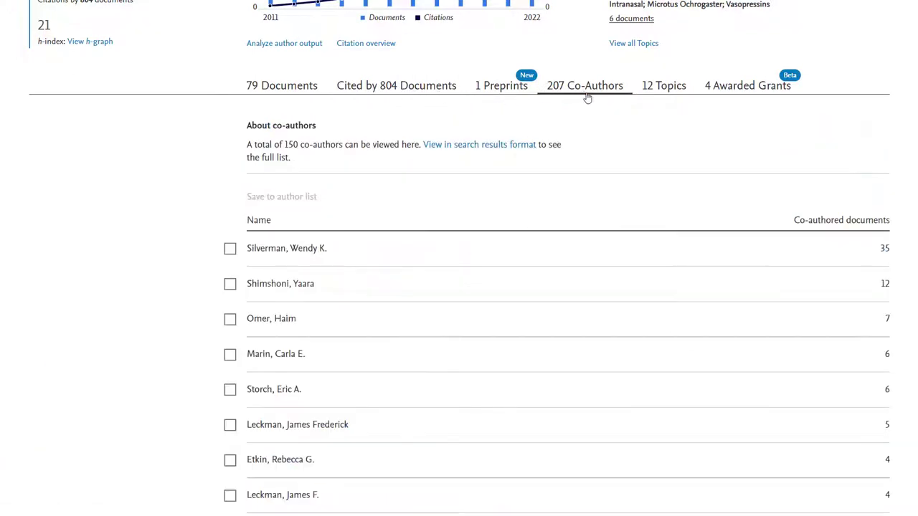
{"action": "left_click", "coordinate": [667, 95]}
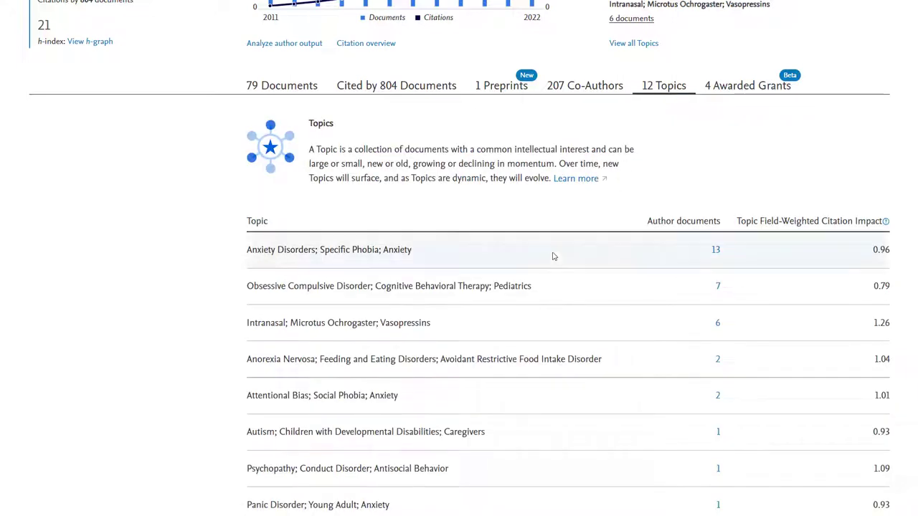
{"action": "left_click", "coordinate": [341, 254]}
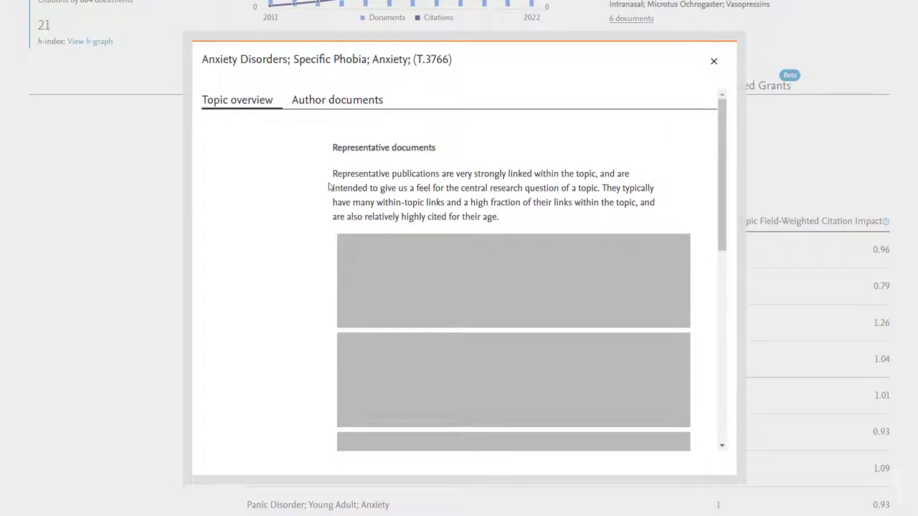
Scroll through topic T.3766's representative documents, top authors and keyphrase cloud, then close it.
{"action": "scroll", "coordinate": [535, 267], "scroll_direction": "down", "scroll_amount": 4}
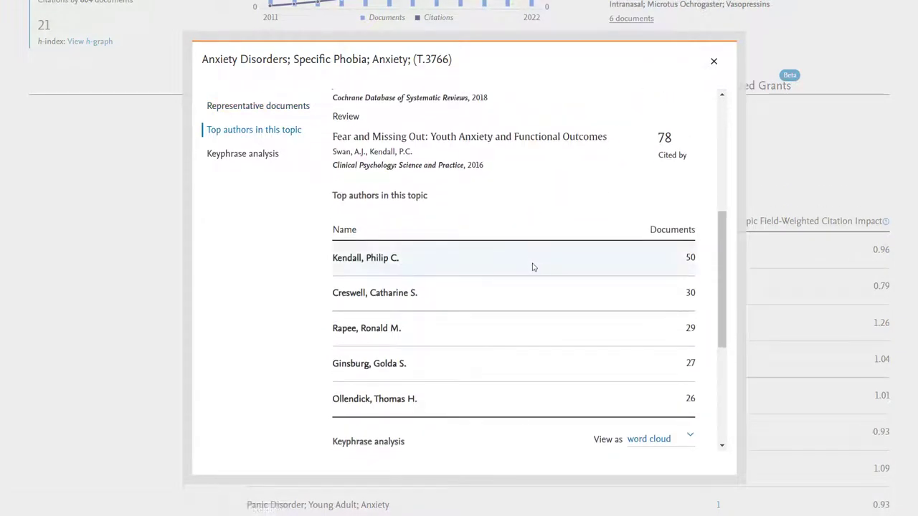
{"action": "left_click_drag", "start_coordinate": [530, 266], "coordinate": [576, 160]}
{"action": "left_click", "coordinate": [579, 181]}
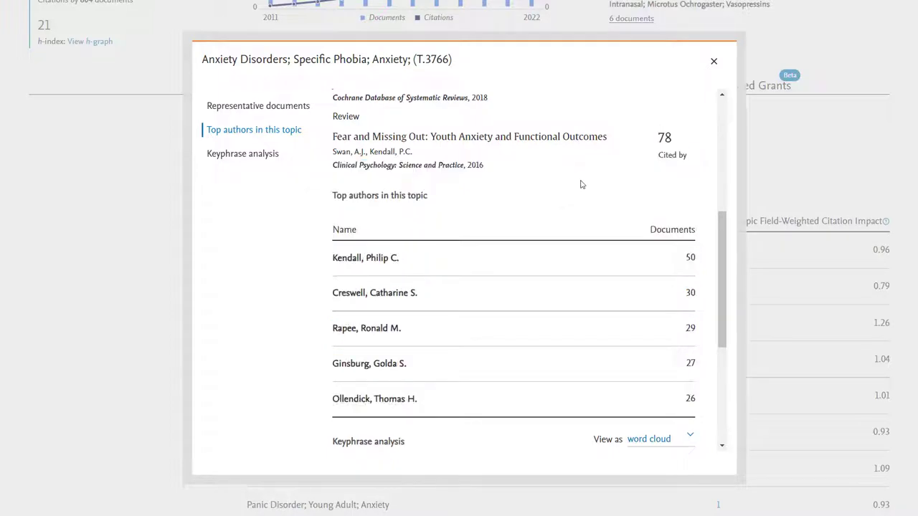
{"action": "scroll", "coordinate": [581, 180], "scroll_direction": "up", "scroll_amount": 5}
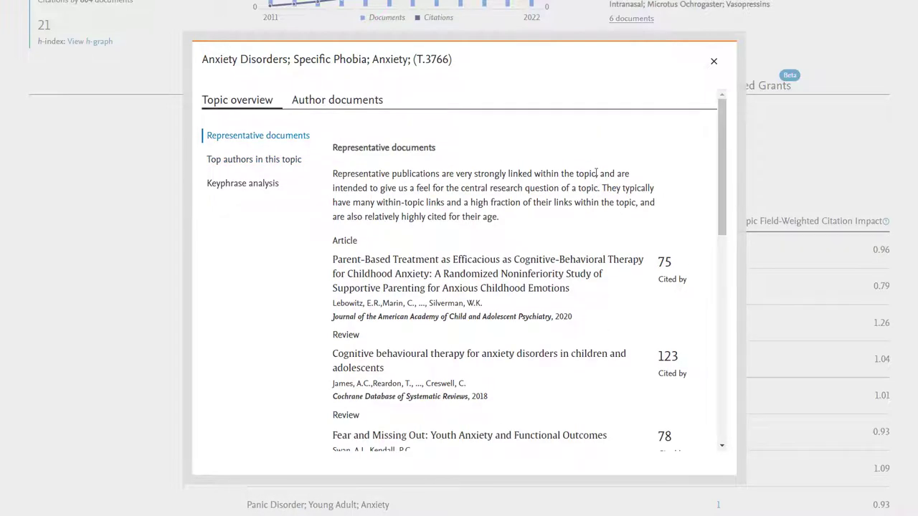
{"action": "scroll", "coordinate": [596, 174], "scroll_direction": "down", "scroll_amount": 3}
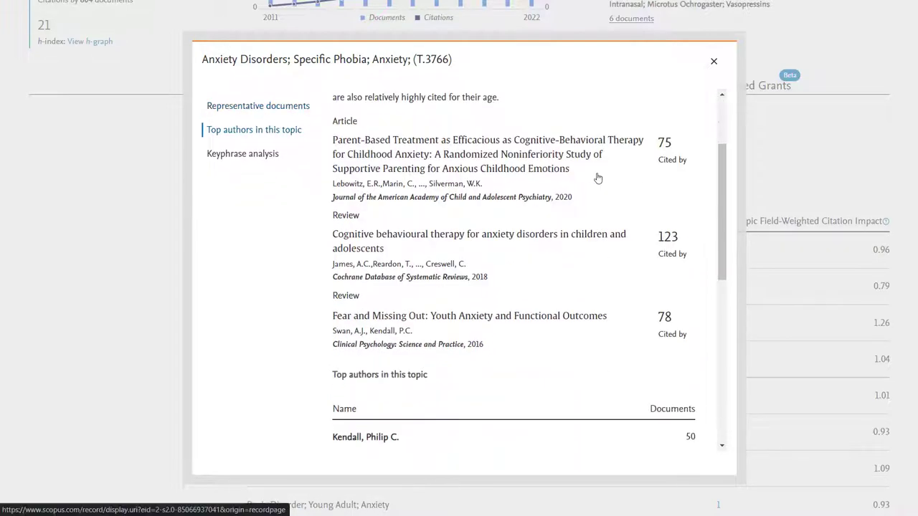
{"action": "scroll", "coordinate": [598, 177], "scroll_direction": "down", "scroll_amount": 3}
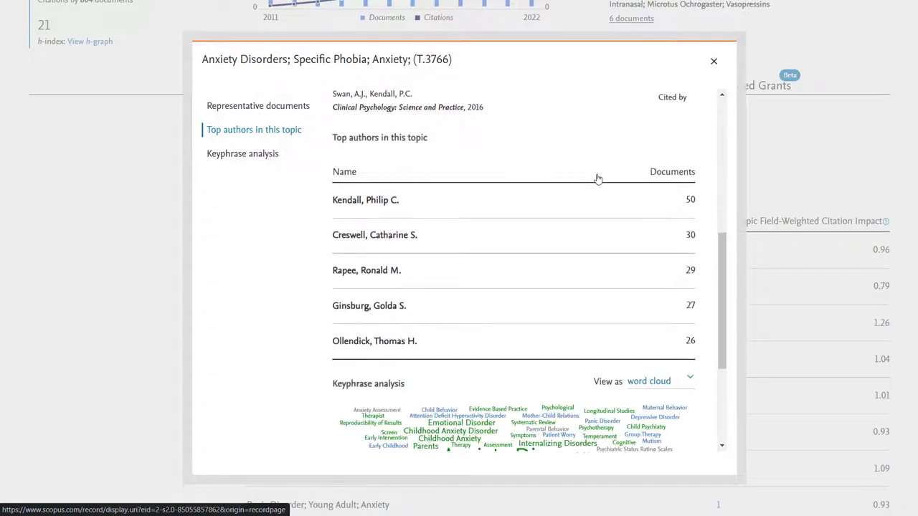
{"action": "scroll", "coordinate": [597, 178], "scroll_direction": "down", "scroll_amount": 3}
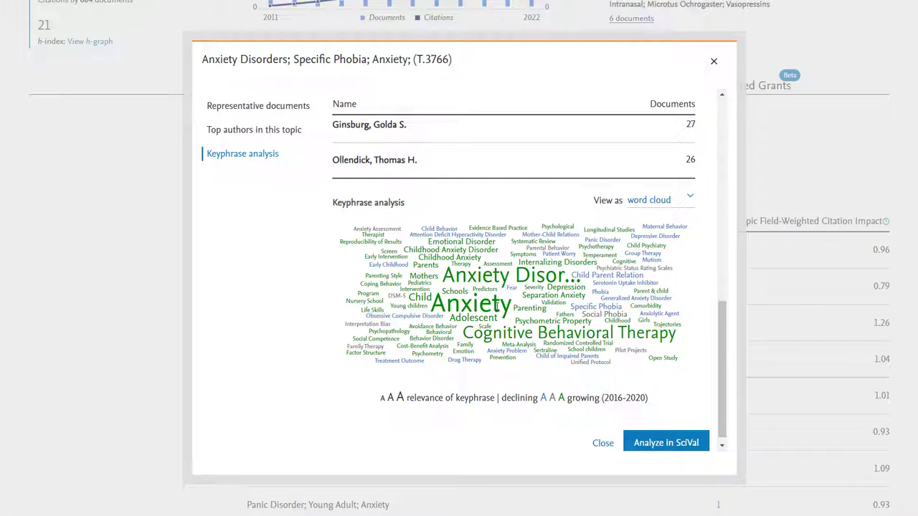
{"action": "left_click", "coordinate": [714, 64]}
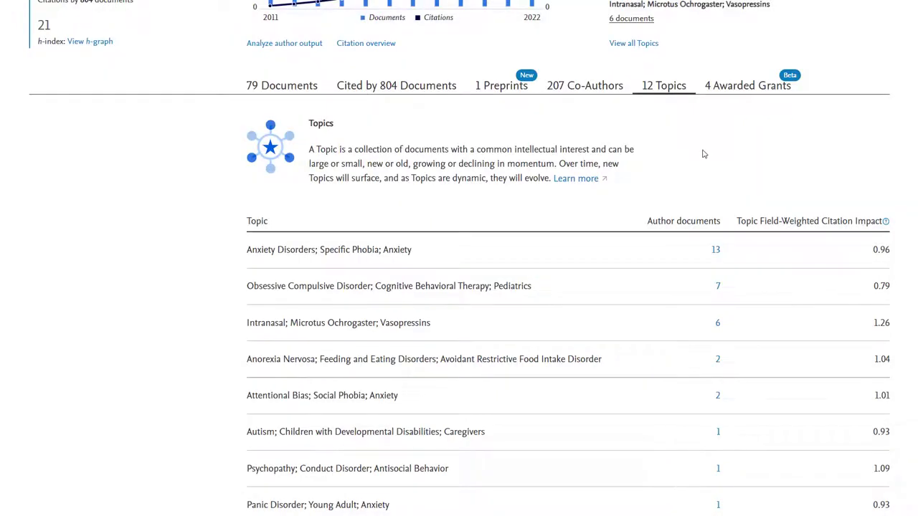